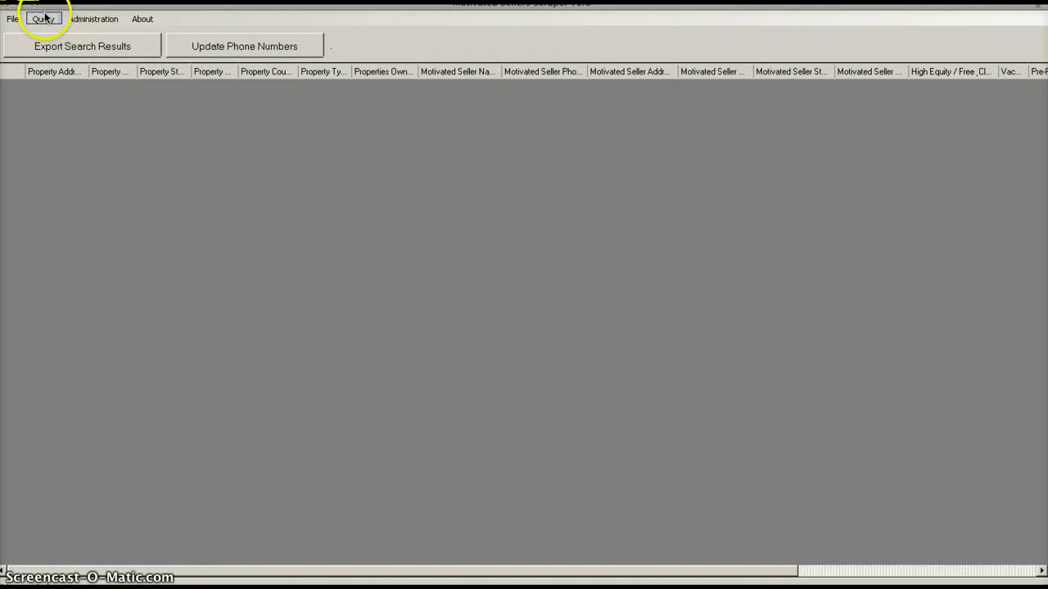
- View the Change Password dialog and the program's About information, closing each without making changes
click(89, 19)
click(122, 34)
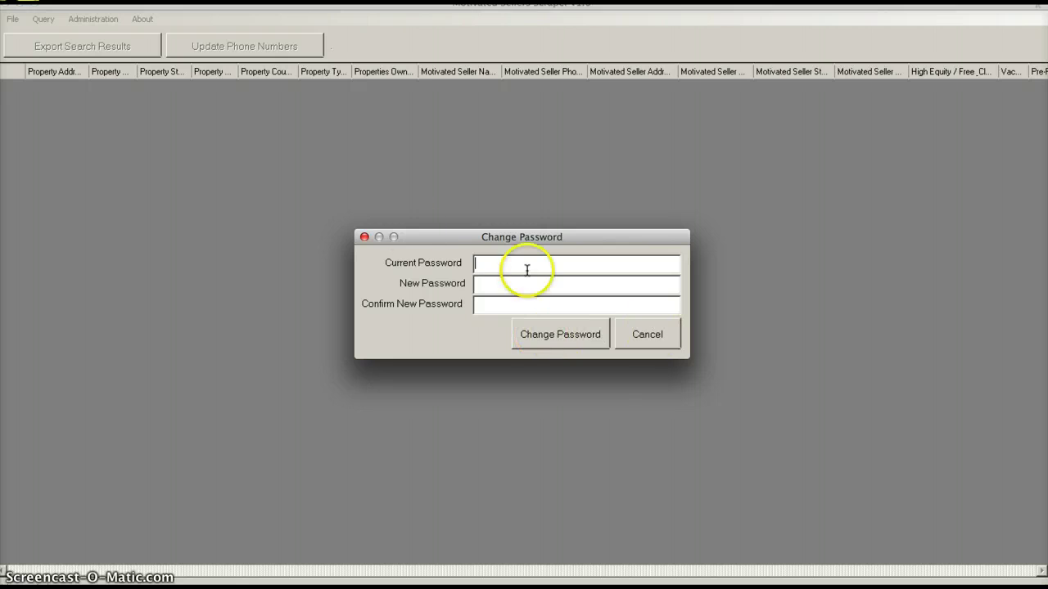
click(365, 236)
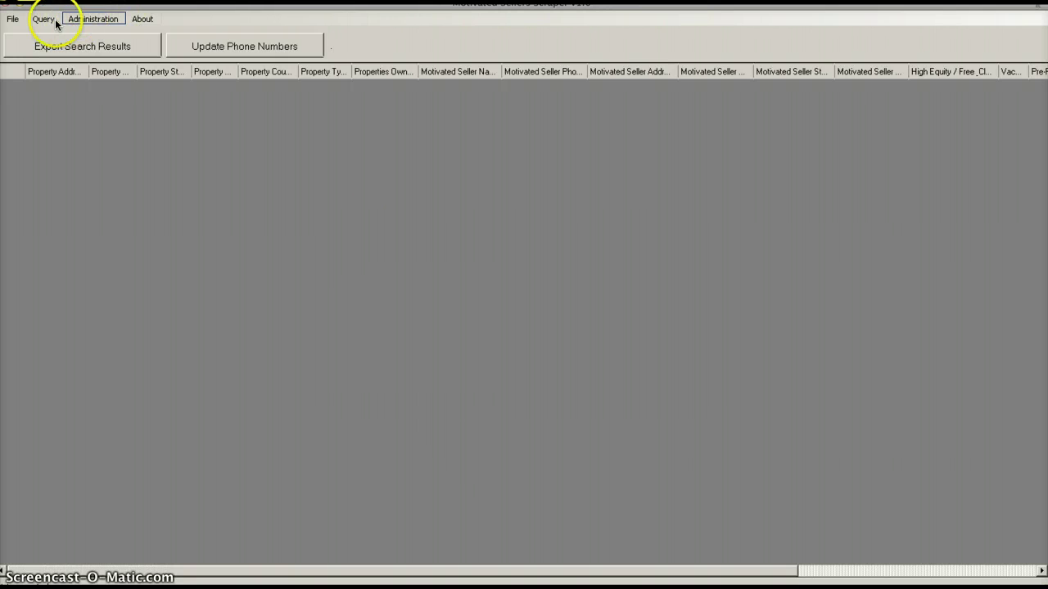
click(133, 22)
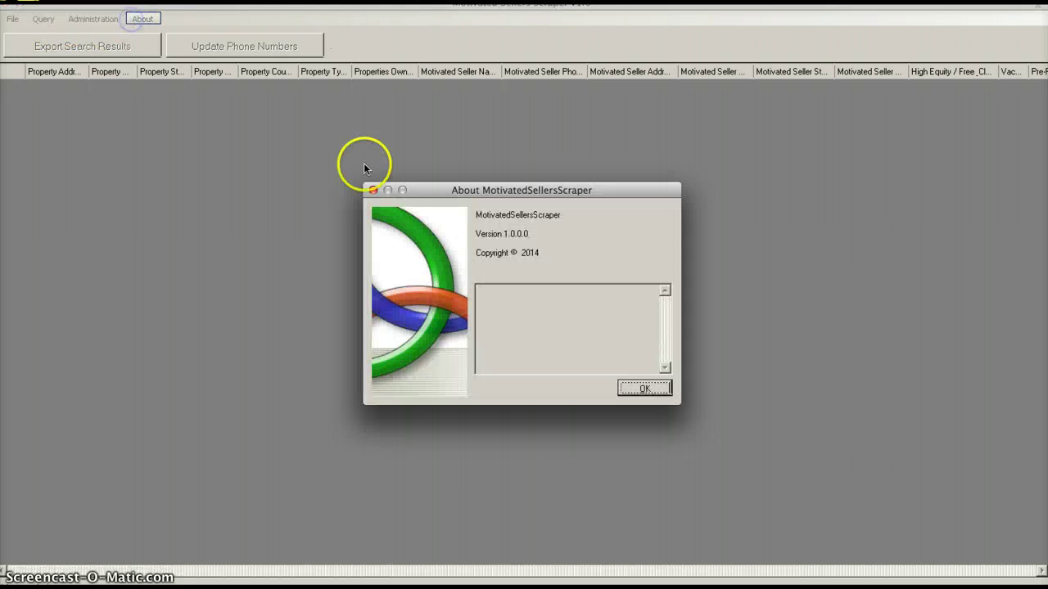
click(370, 187)
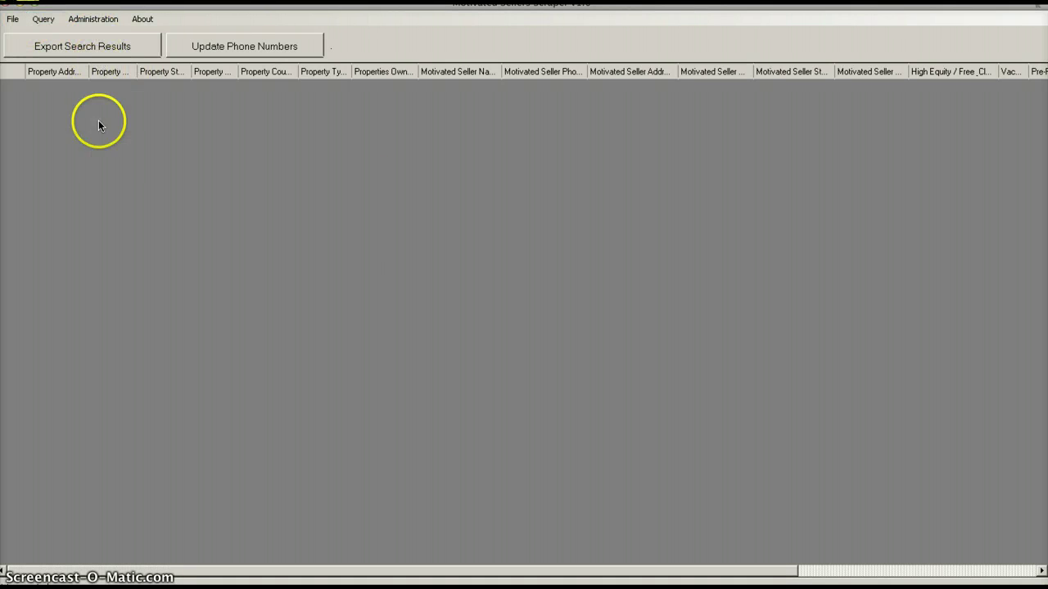
- Create a new query and review the entry formats for searching by county, city and zip
click(42, 21)
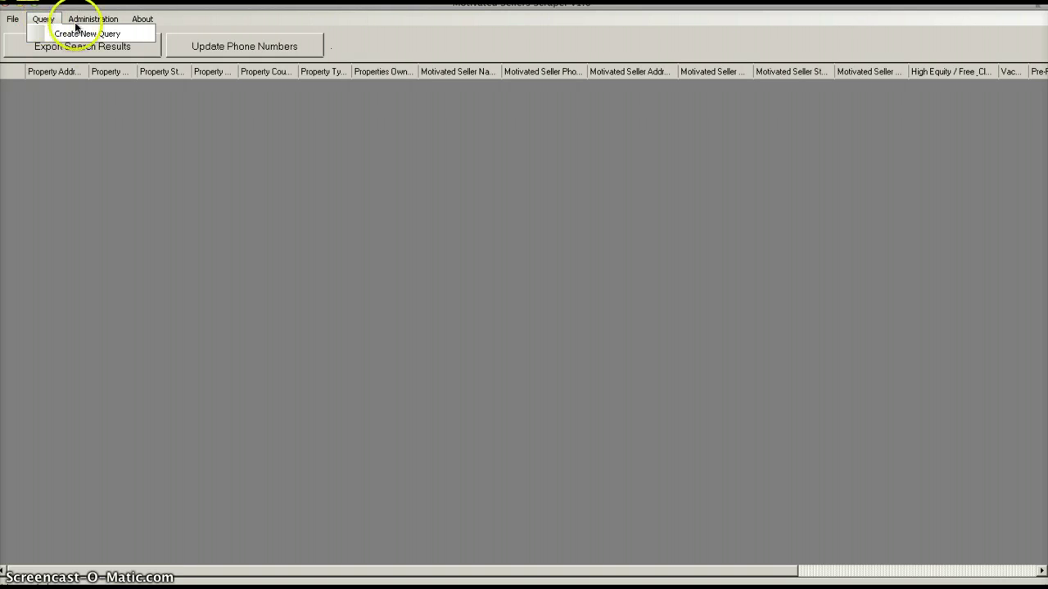
click(52, 33)
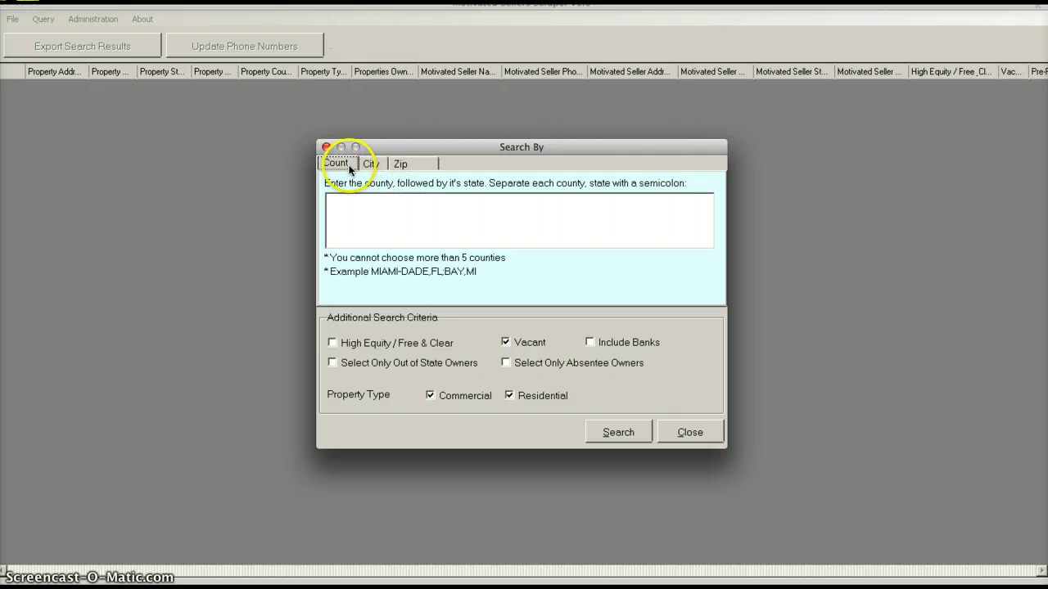
click(373, 166)
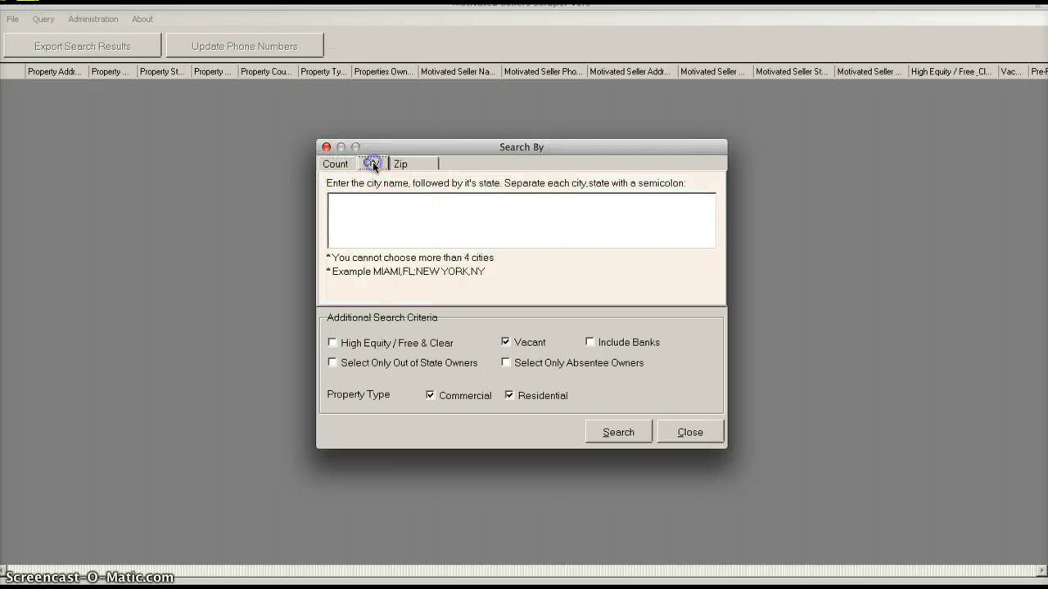
click(401, 164)
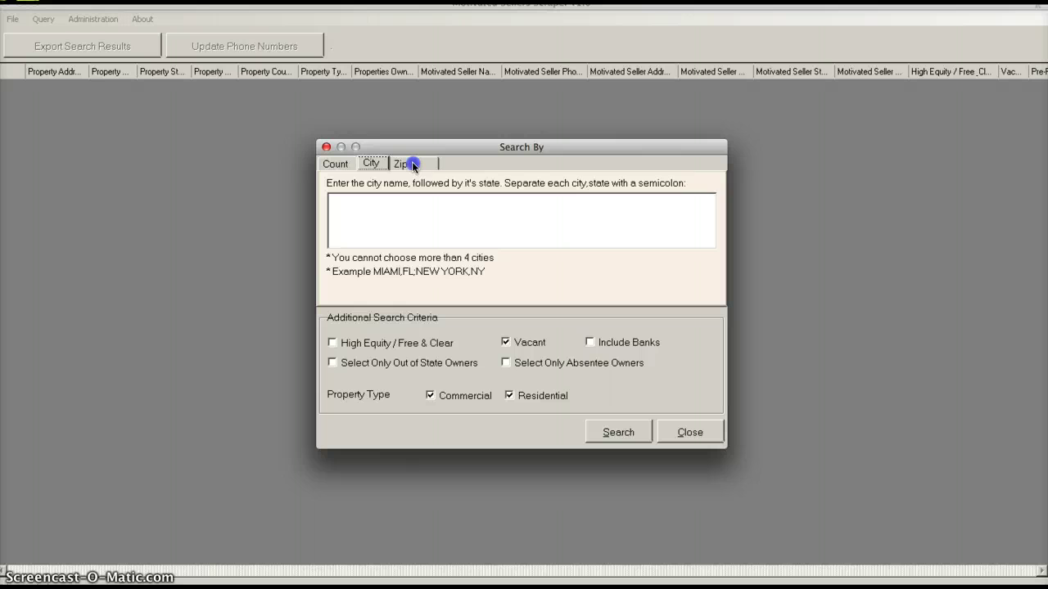
click(334, 167)
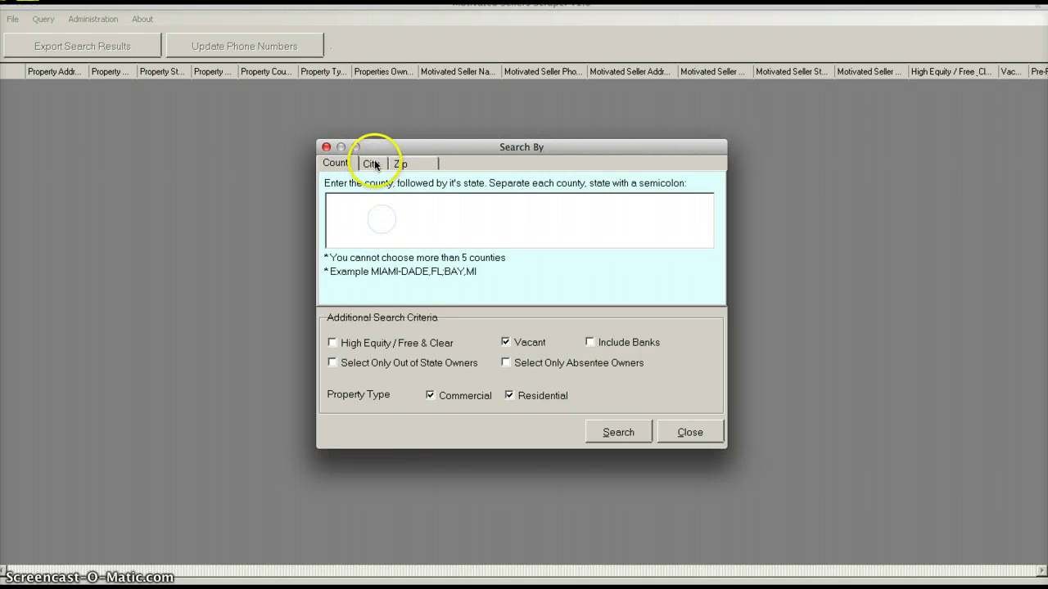
click(373, 164)
click(401, 163)
click(338, 163)
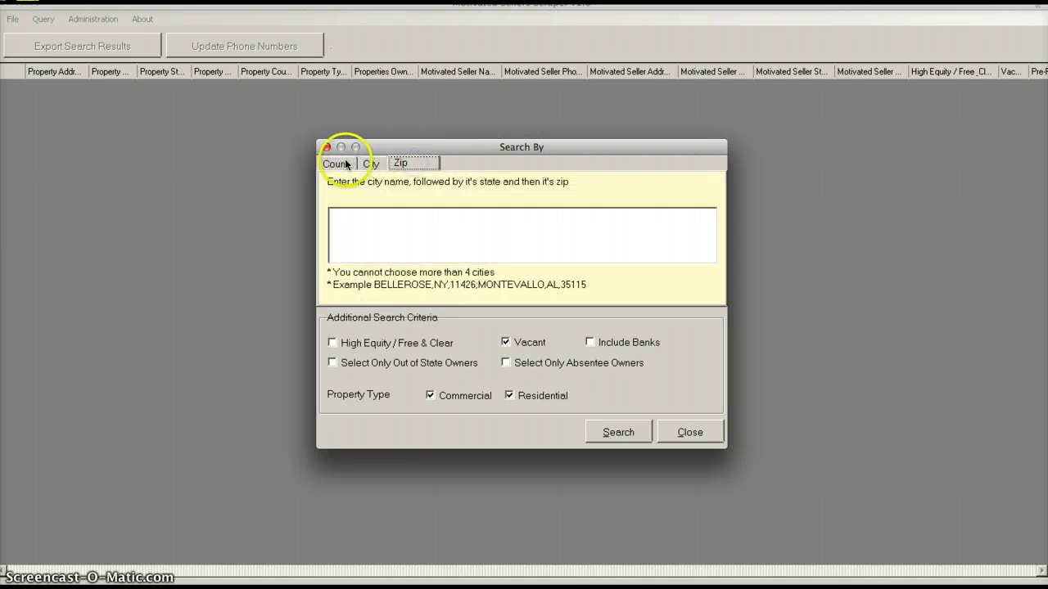
click(435, 227)
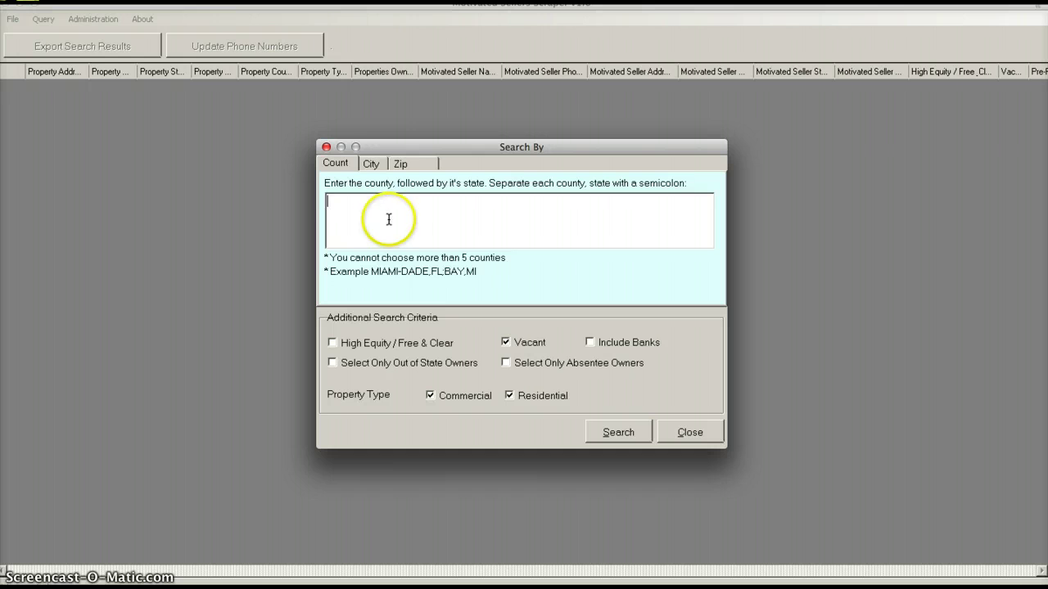
click(371, 164)
key(Right)
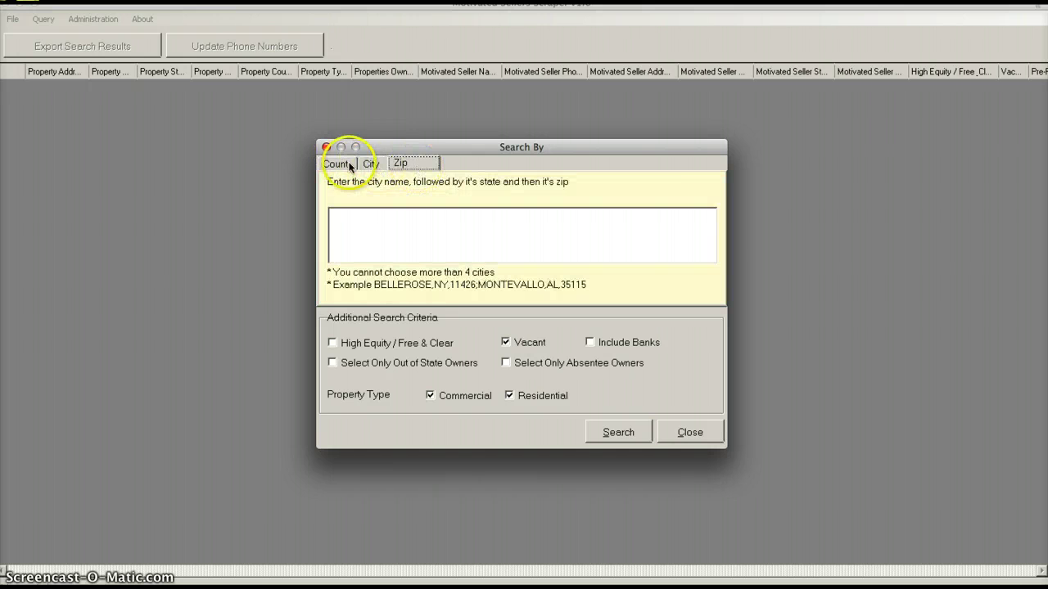
- Set the query to search by county and enter LOS ANGELES,CA;ORANGE,CA as the locations
click(337, 163)
click(373, 213)
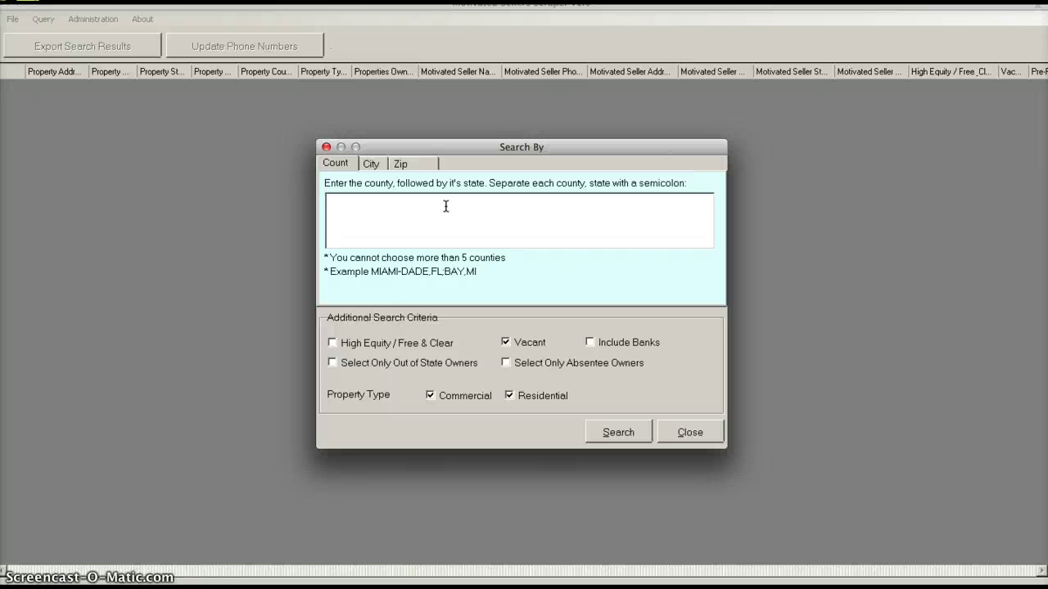
text(LOS ANGELES)
text(,CA;)
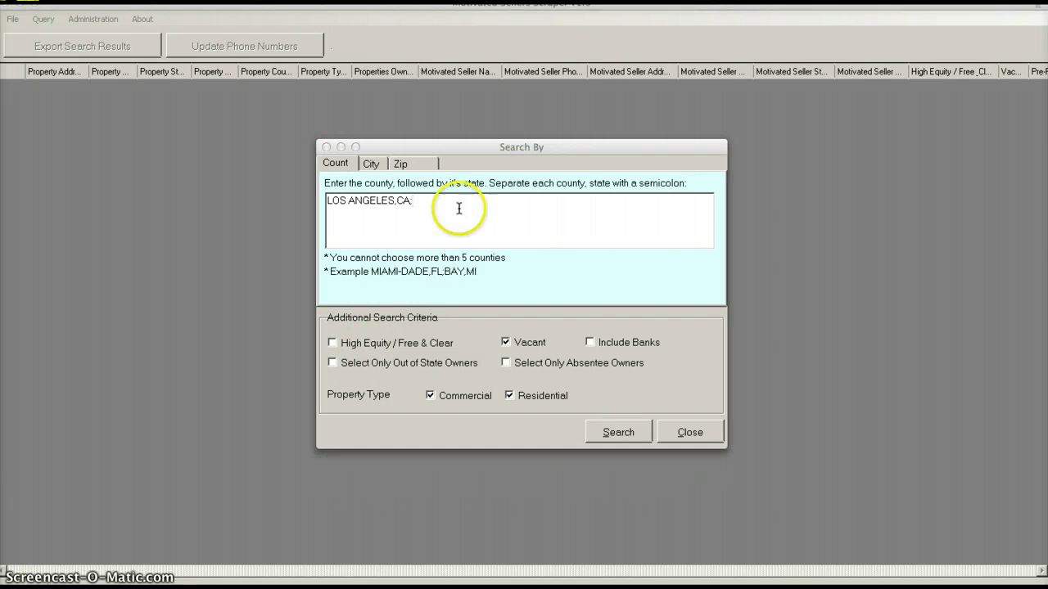
click(439, 205)
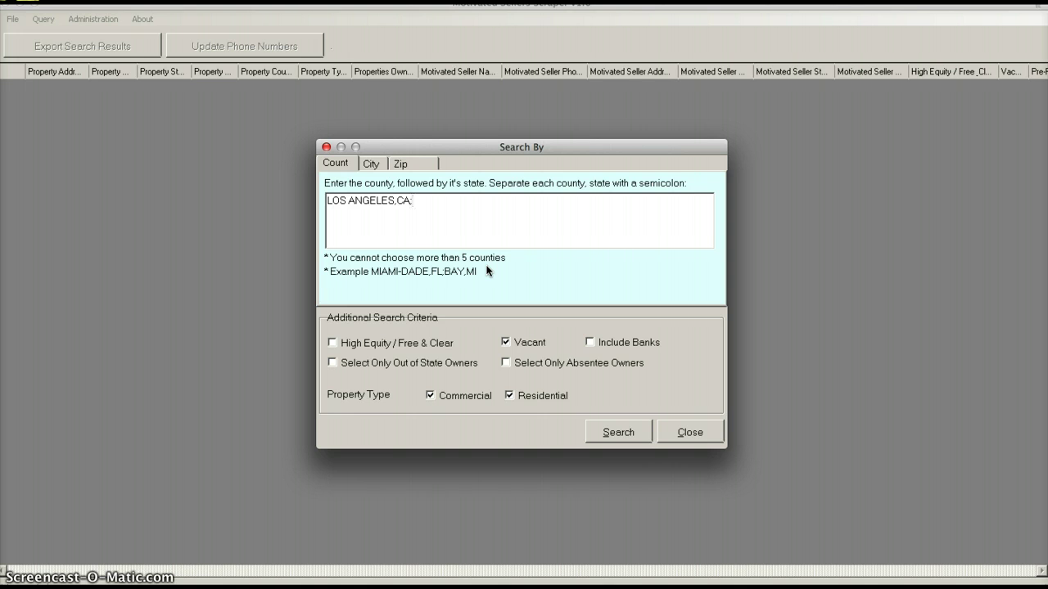
text(ORANGE,CA)
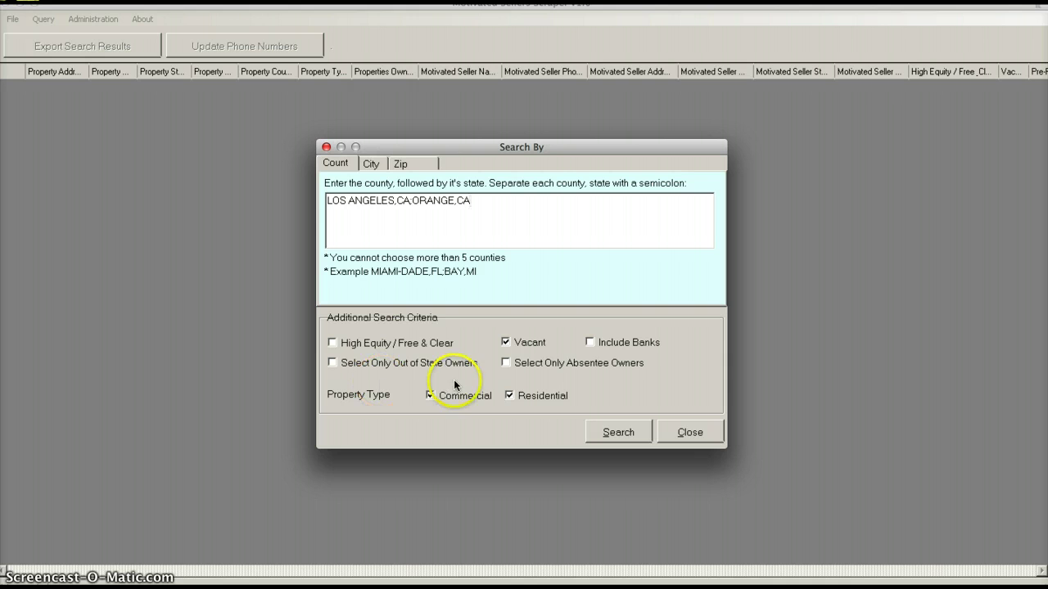
- Try the High Equity / Free & Clear, Vacant and Select Only Out of State Owners criteria, leaving all three cleared
click(361, 345)
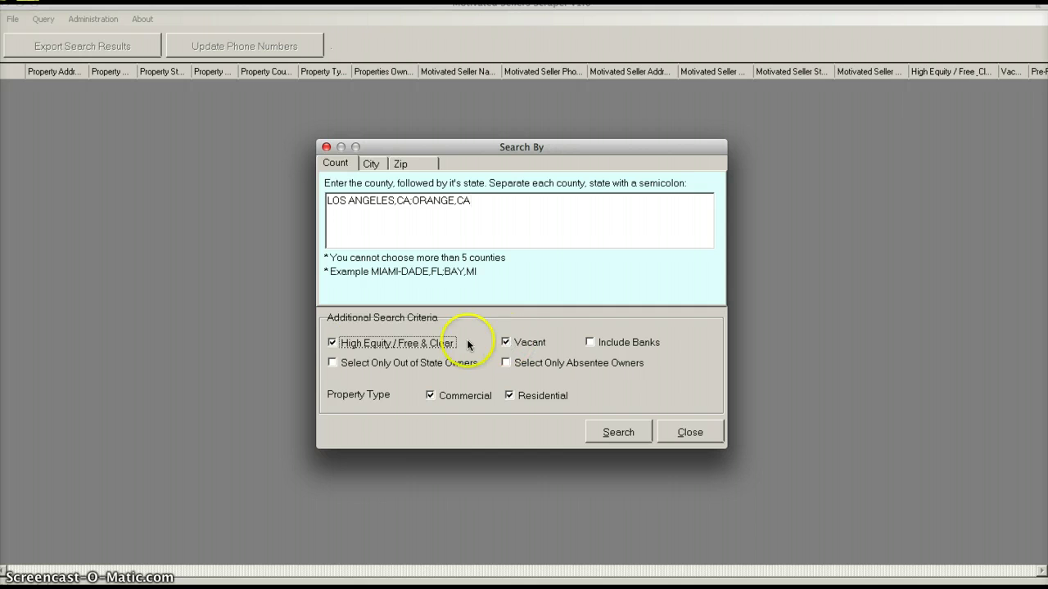
click(332, 343)
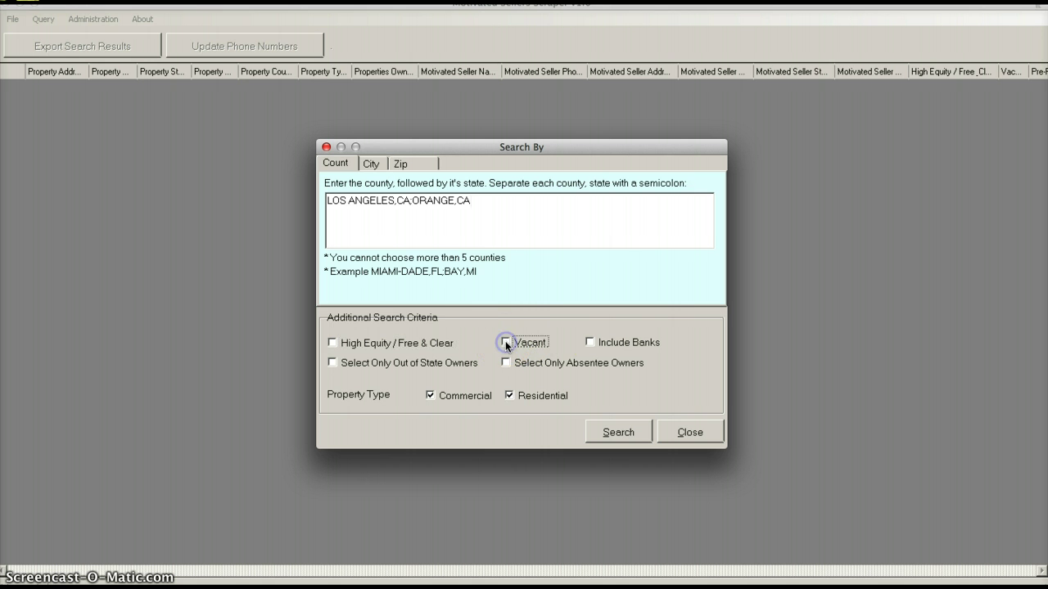
click(506, 343)
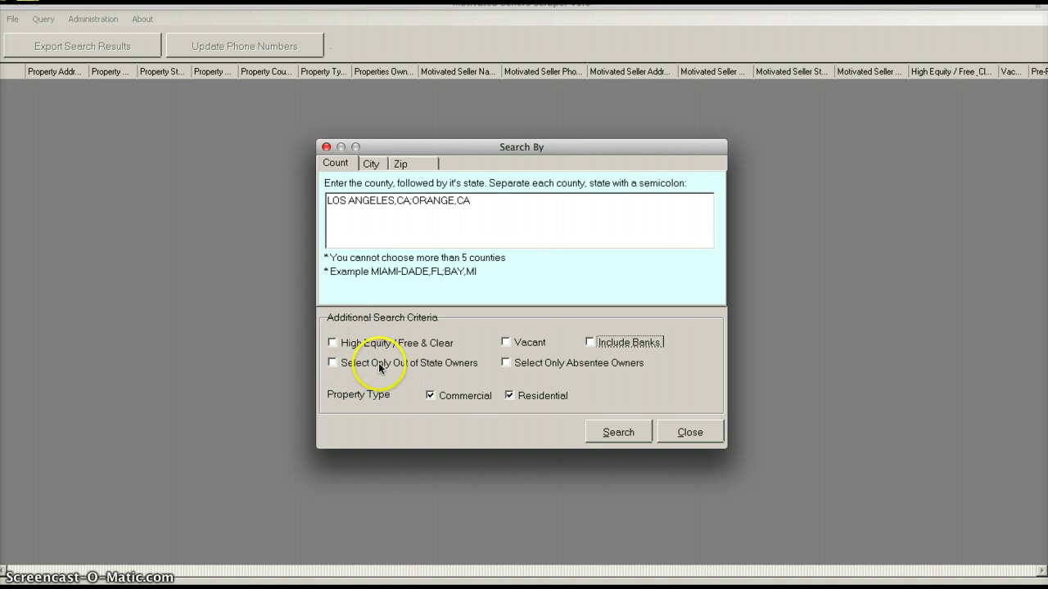
click(332, 364)
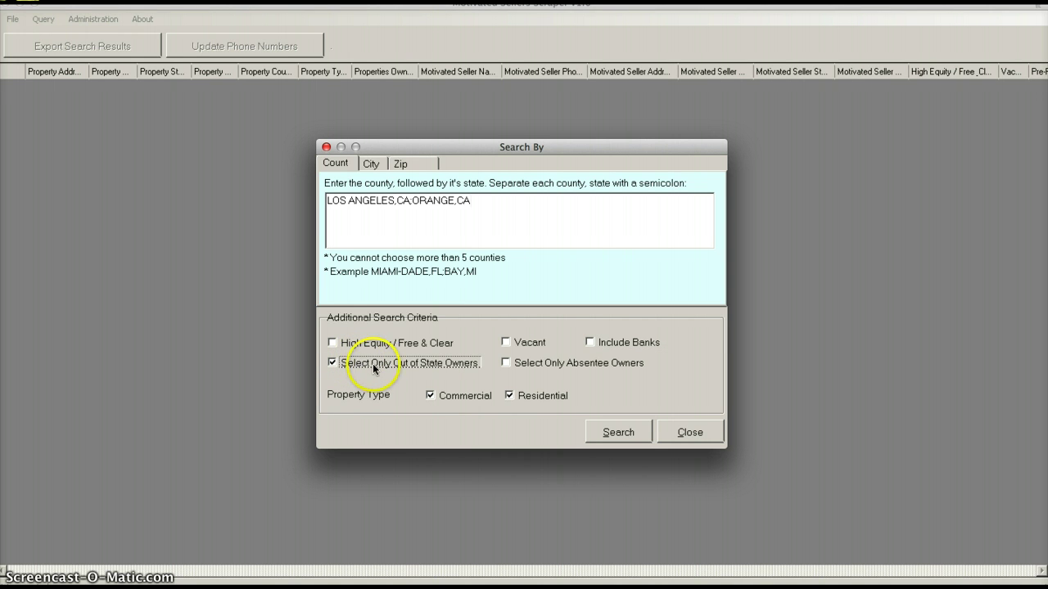
click(508, 343)
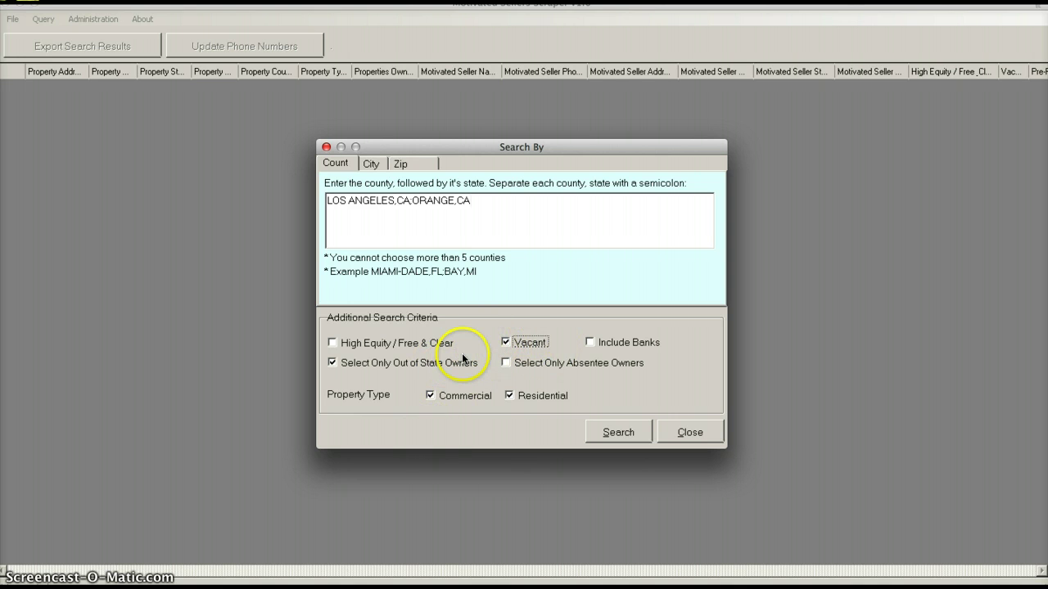
click(332, 363)
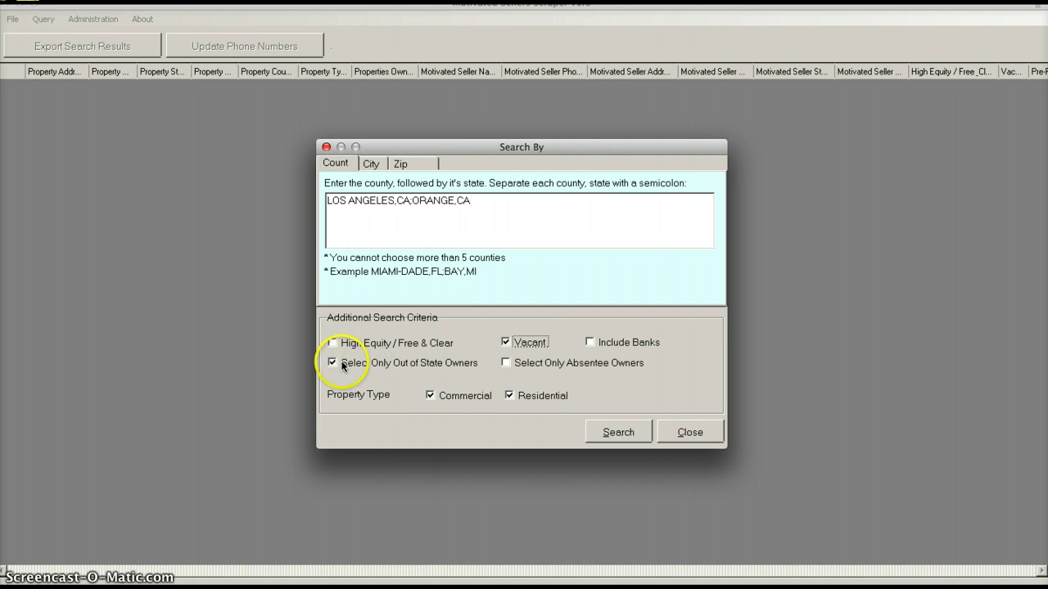
click(333, 363)
click(503, 340)
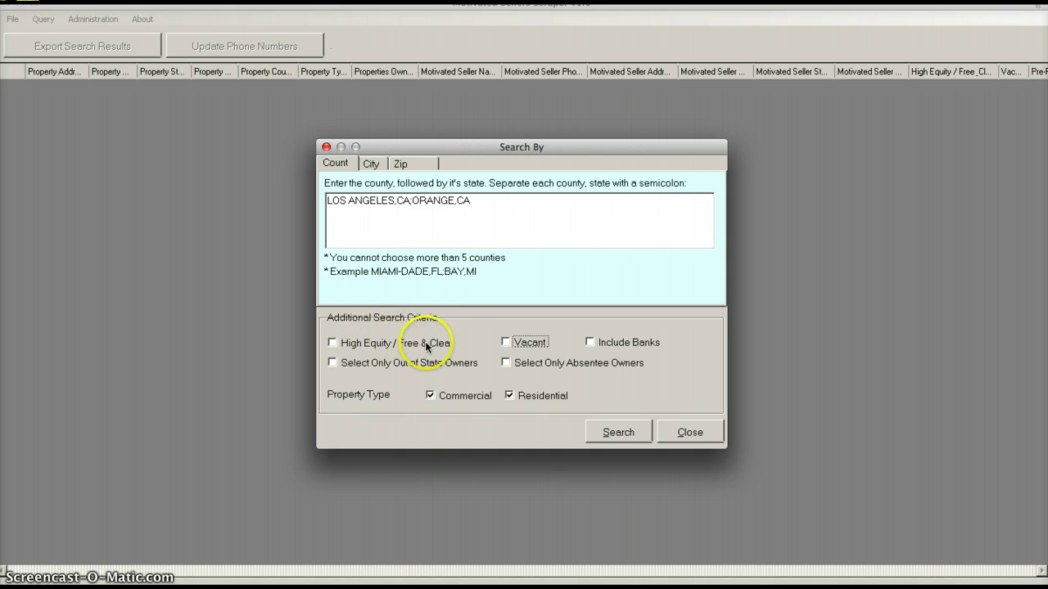
- Limit the query to High Equity / Free & Clear, Vacant and Select Only Absentee Owners, without the out-of-state restriction, and run the search
click(506, 363)
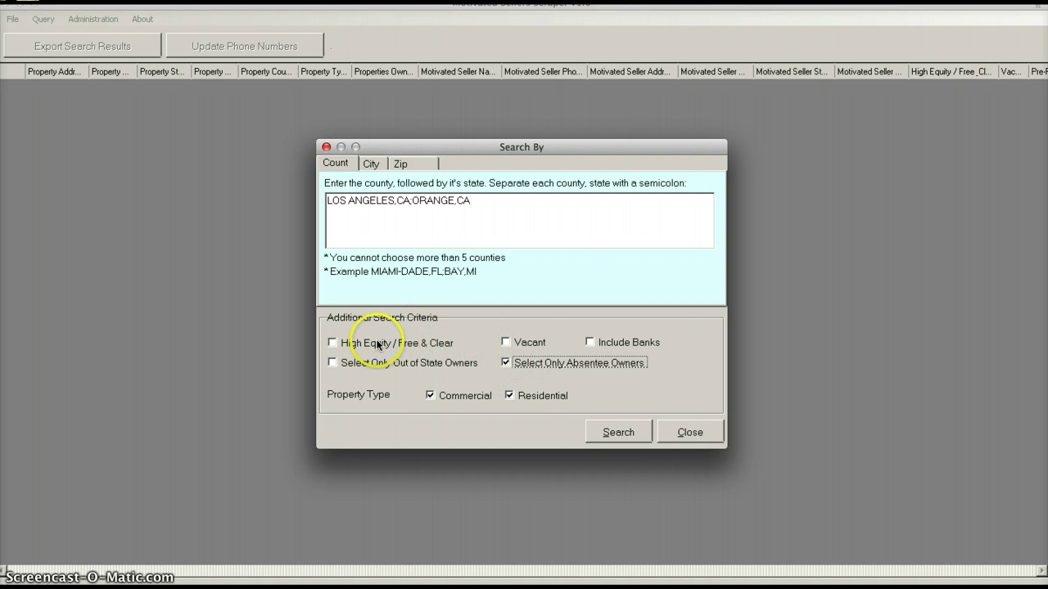
click(332, 343)
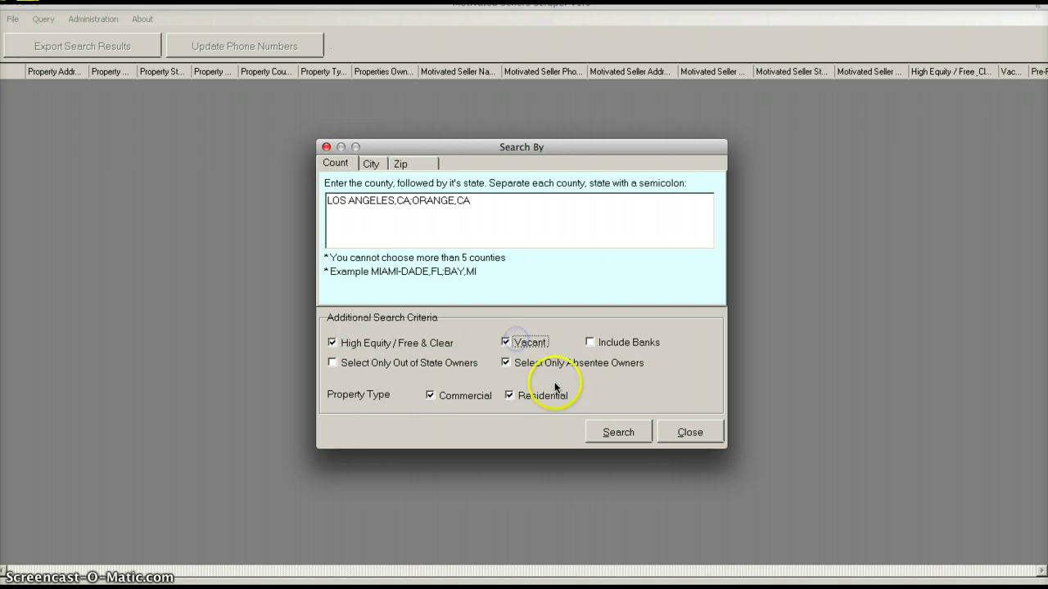
click(364, 363)
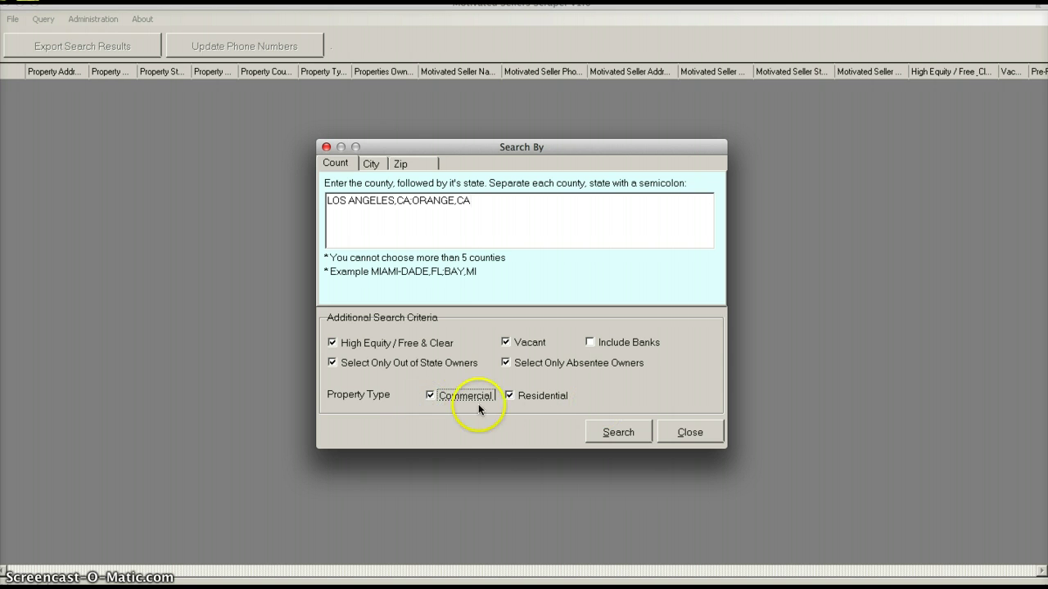
click(331, 364)
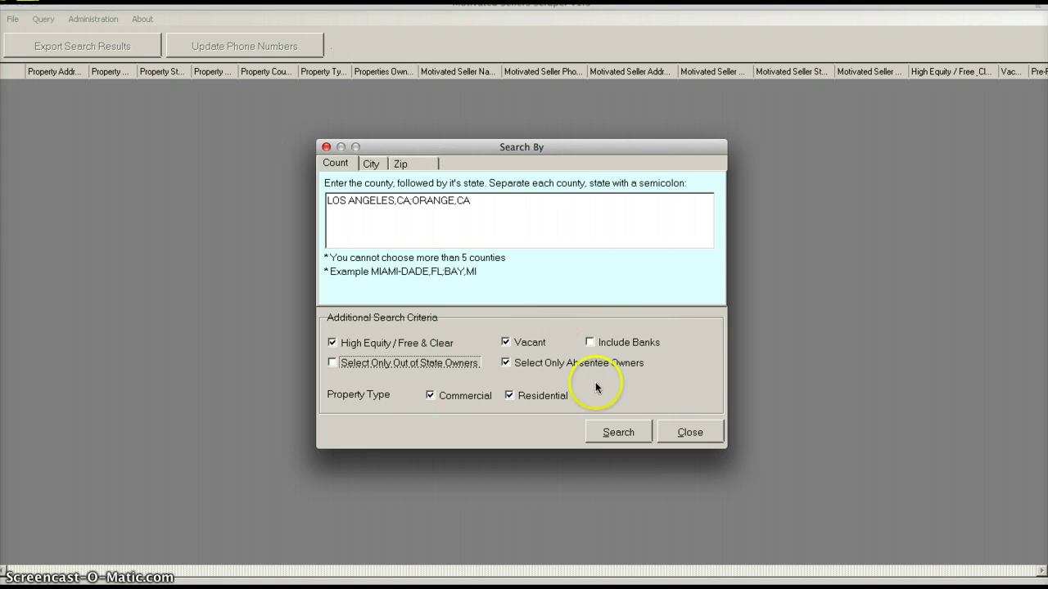
click(621, 432)
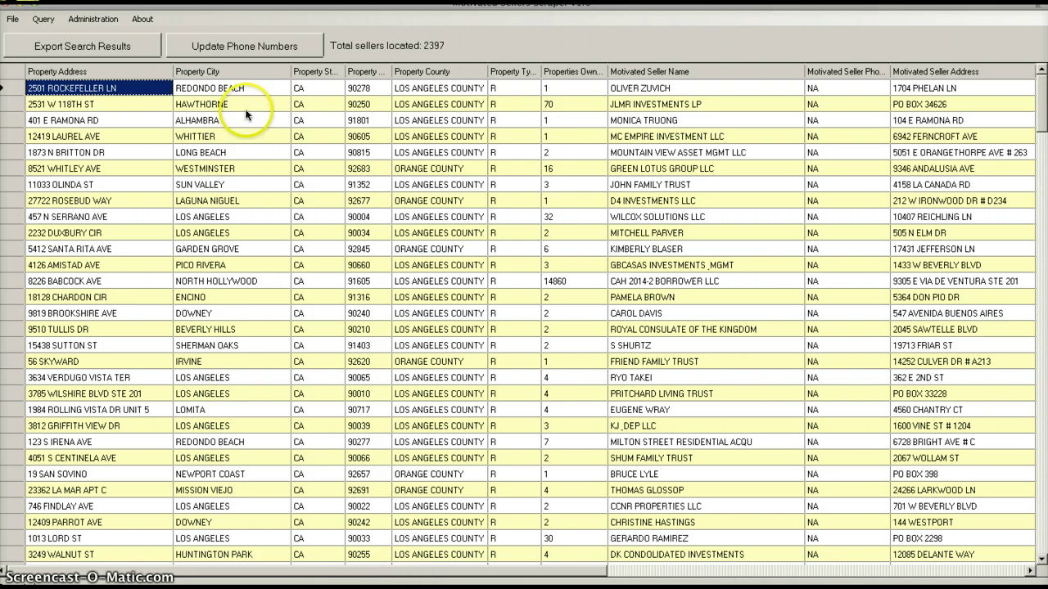
- Examine the property city, state and type columns of the search results and look through the whole list of properties
click(247, 84)
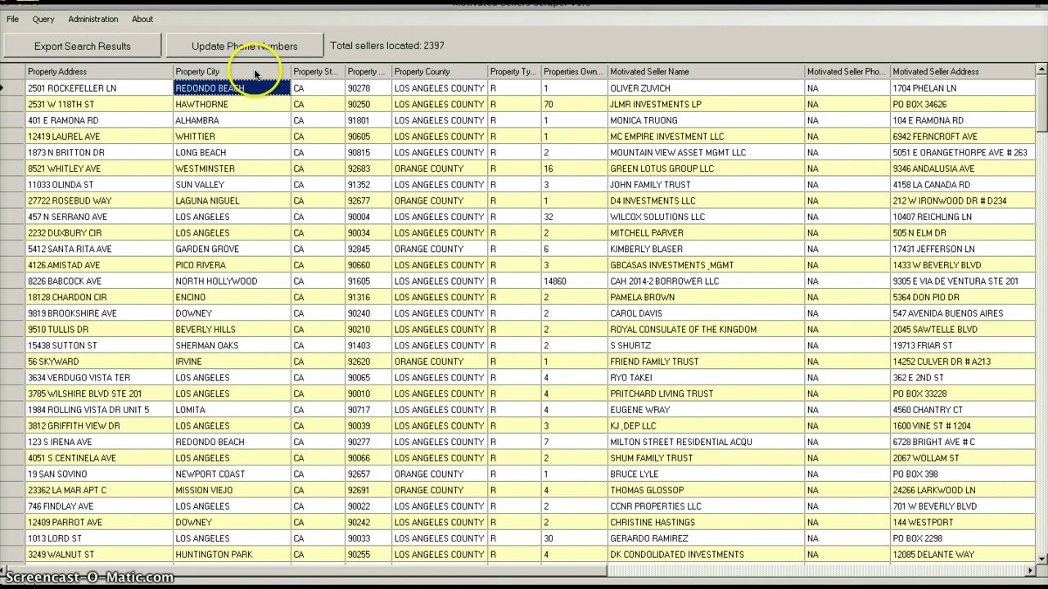
click(335, 88)
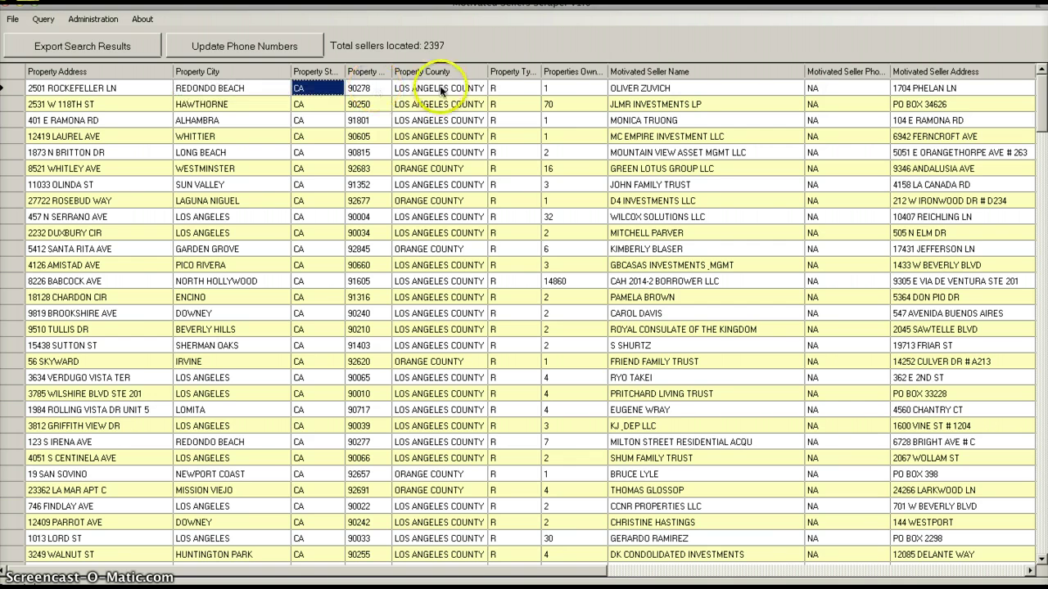
click(504, 89)
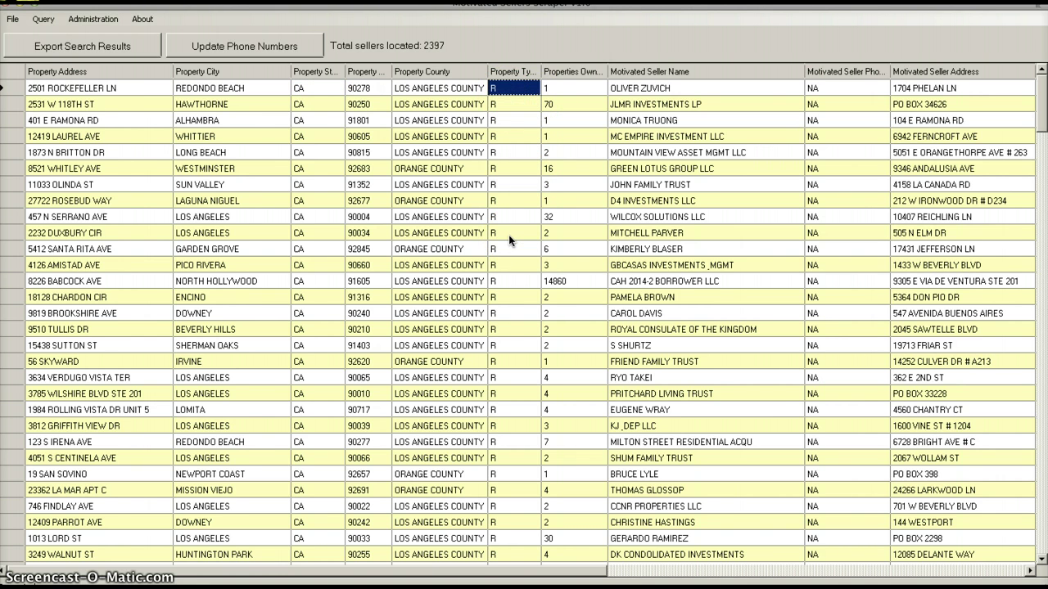
drag(1041, 107, 1042, 514)
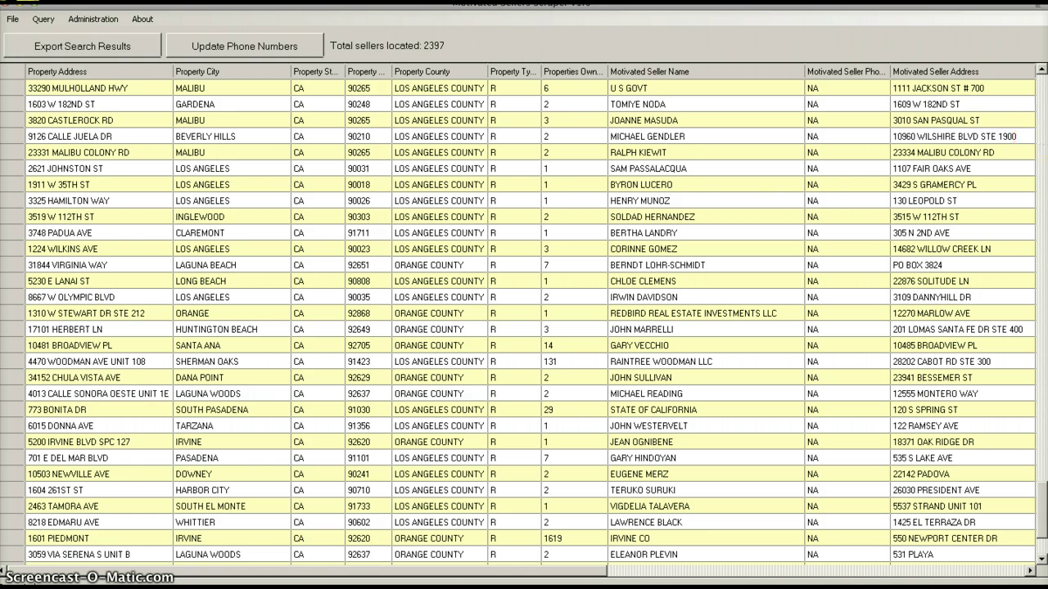
click(1043, 502)
drag(1043, 477, 1031, 357)
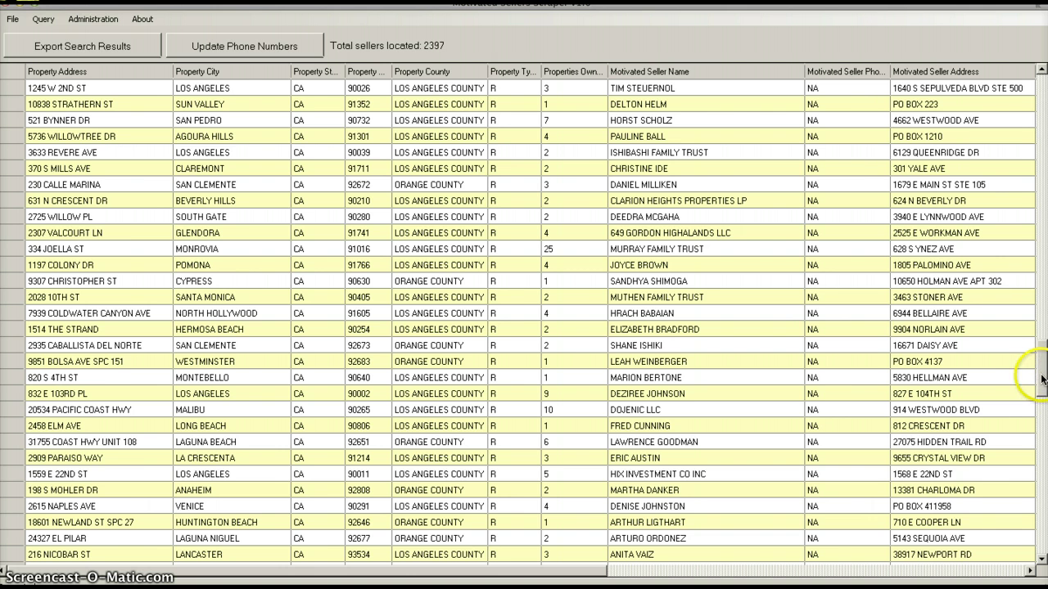
click(1033, 309)
drag(1032, 309, 1033, 297)
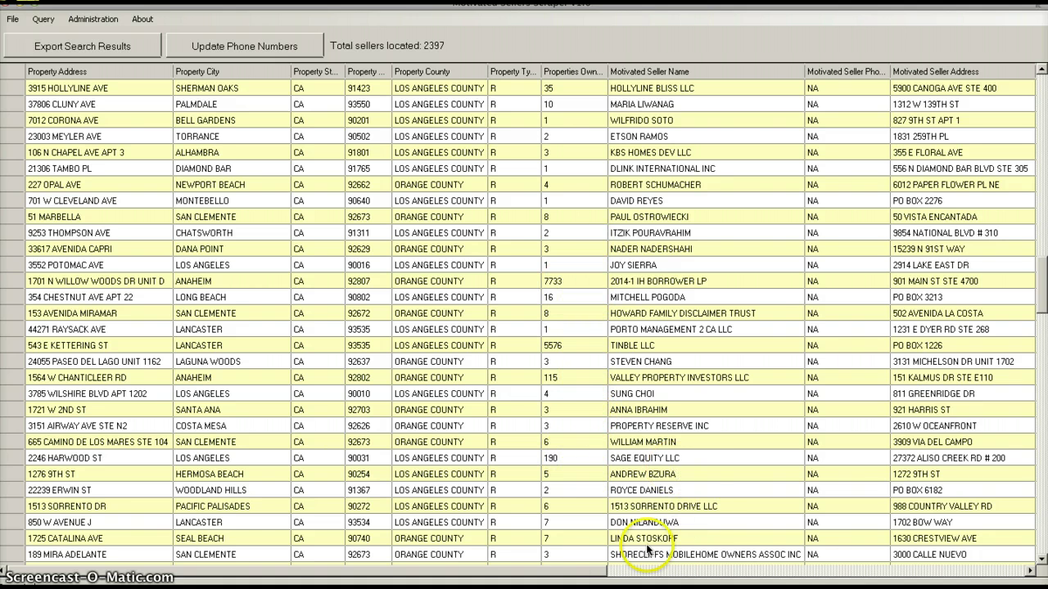
- Examine the Motivated Seller Name entries for companies and individuals, along with the properties-owned and seller phone columns
drag(578, 570, 661, 566)
click(709, 505)
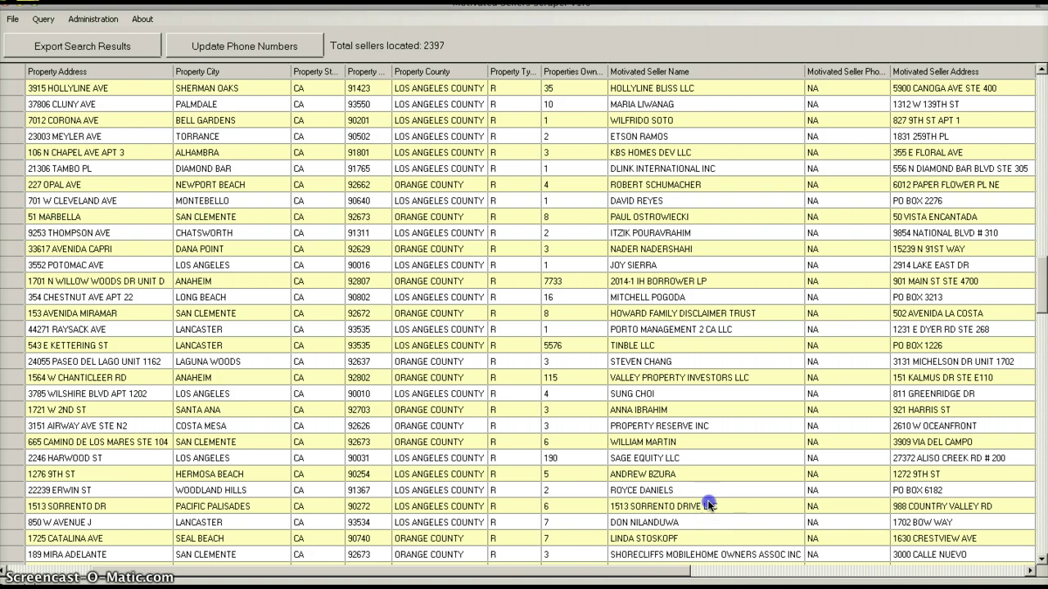
click(737, 512)
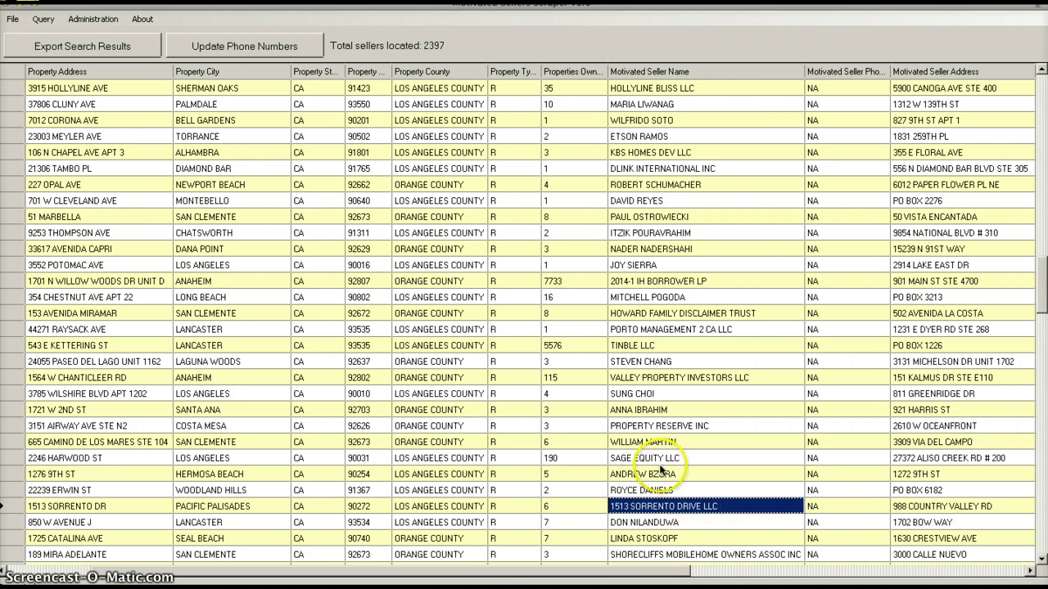
click(707, 425)
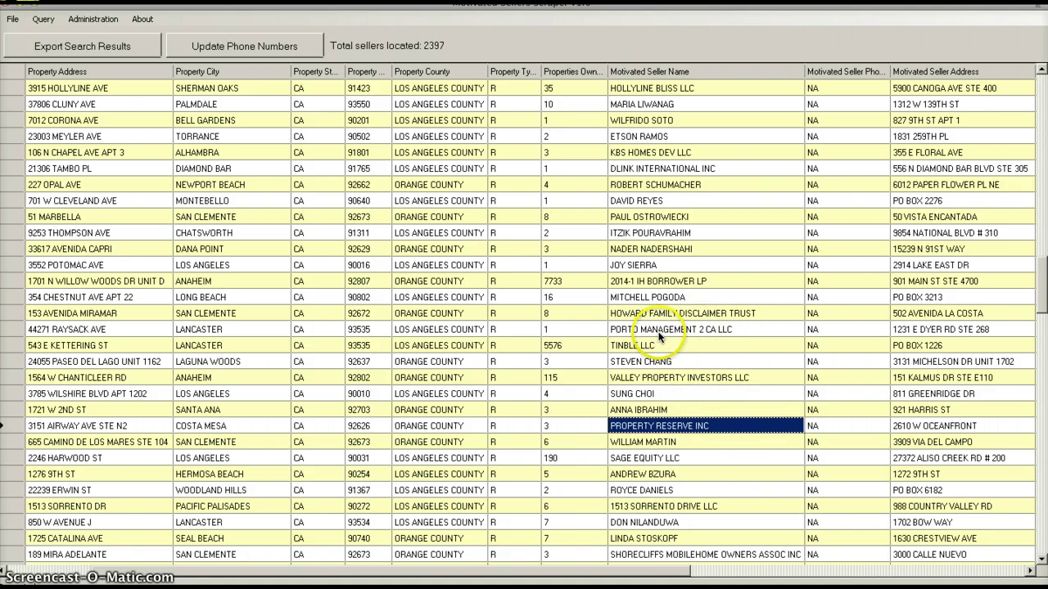
click(696, 331)
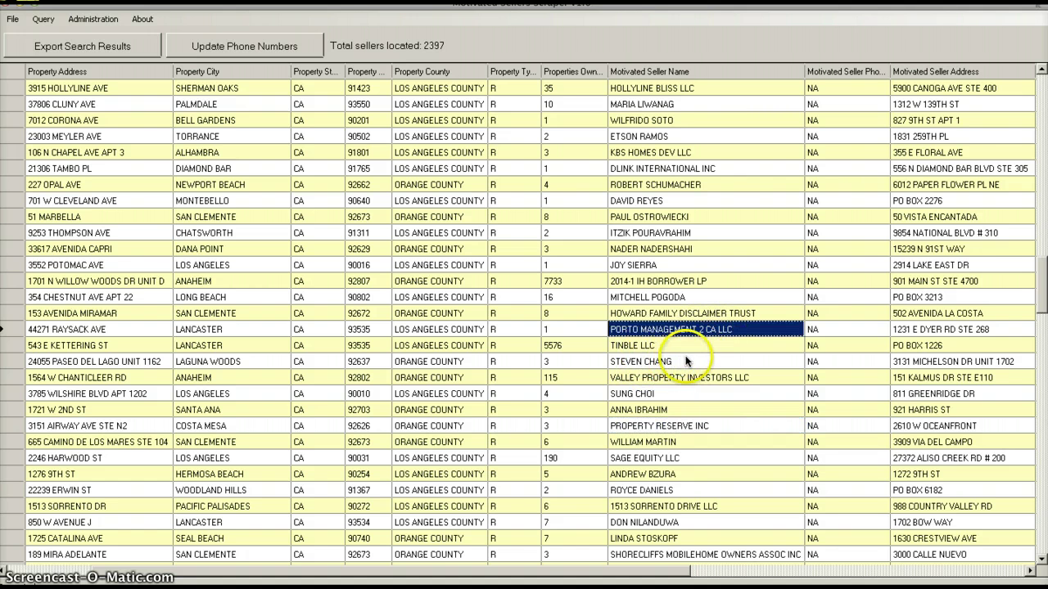
click(686, 361)
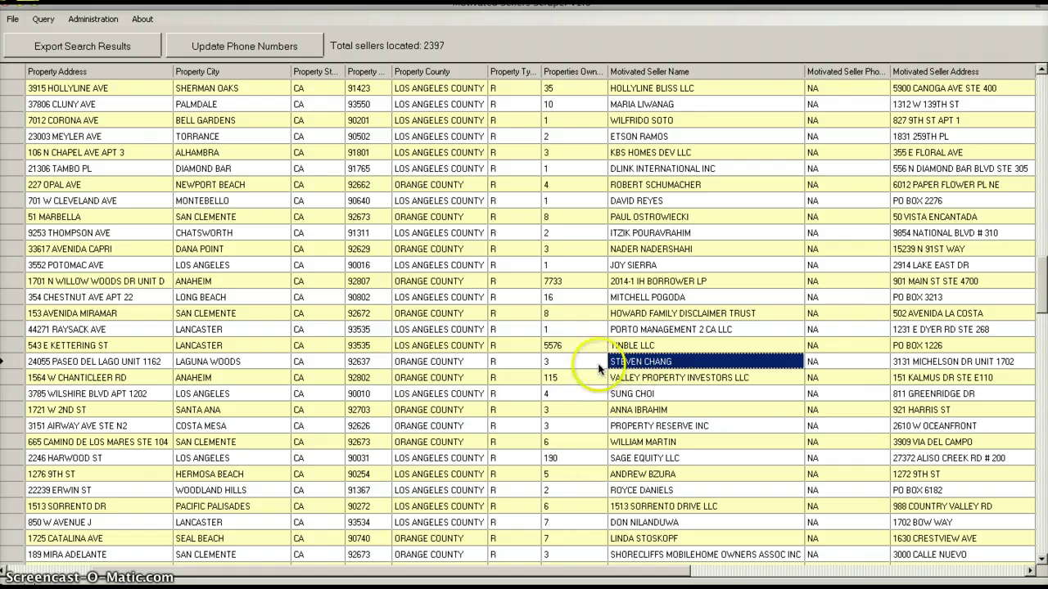
click(563, 365)
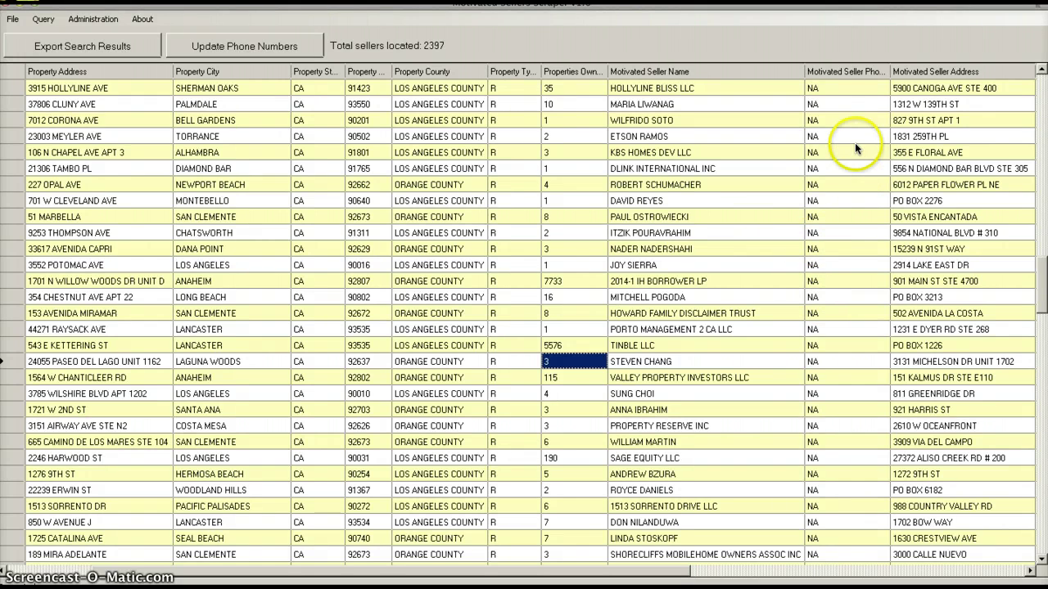
click(842, 86)
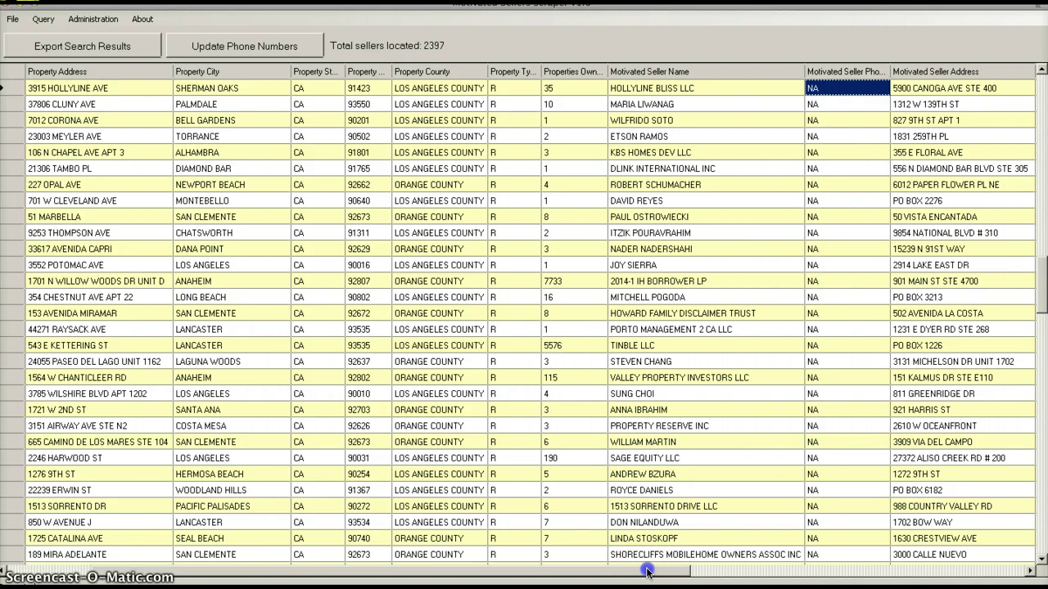
- Examine the seller mailing address, High Equity / Free & Clear, Vacant, Pre-Foreclosure and Sale Amount columns of the results
click(770, 576)
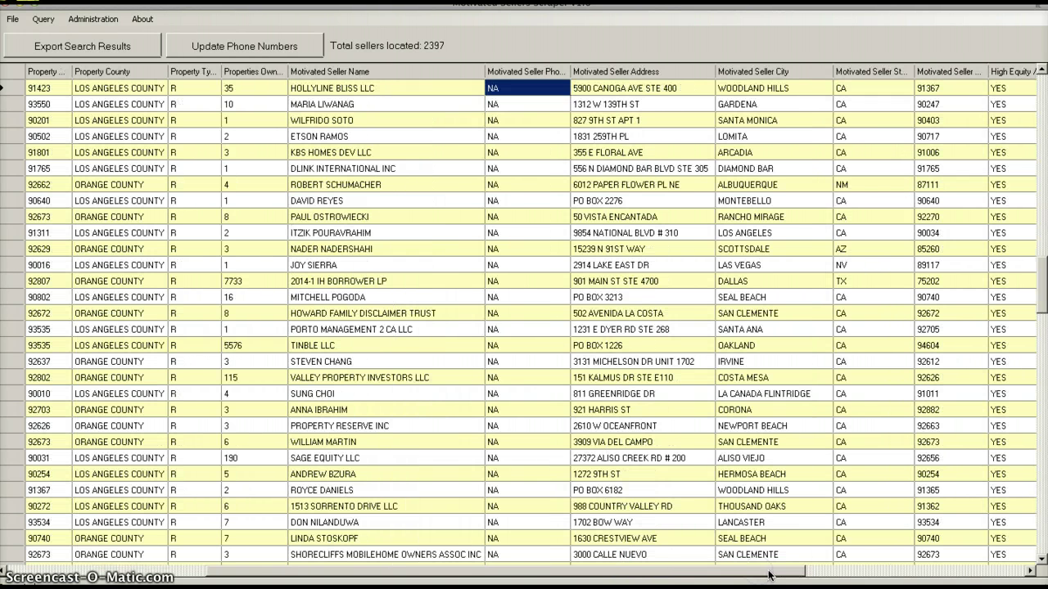
click(868, 575)
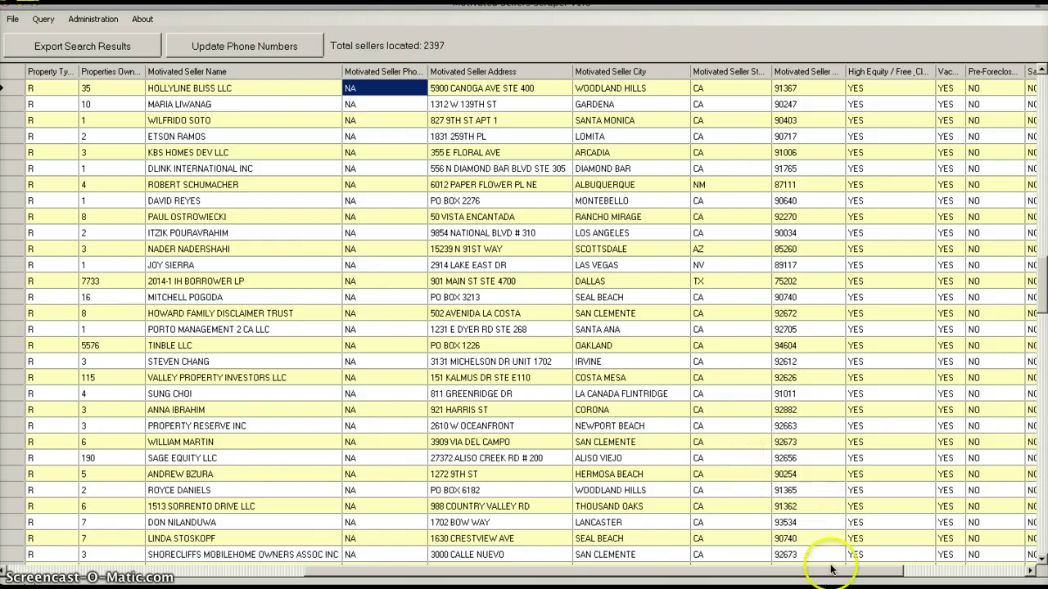
drag(861, 557, 1030, 532)
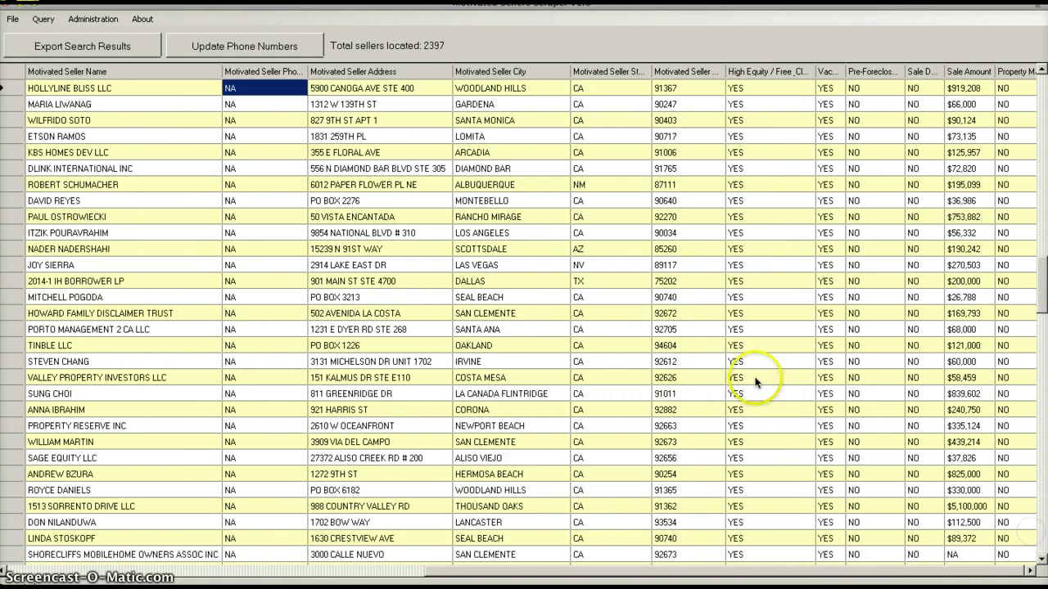
click(755, 86)
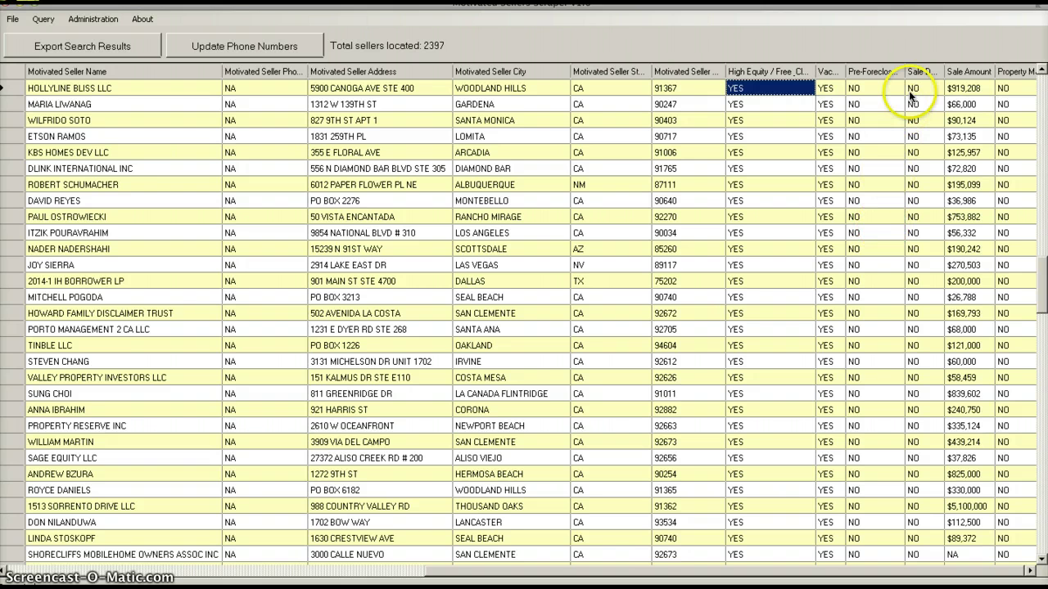
click(884, 87)
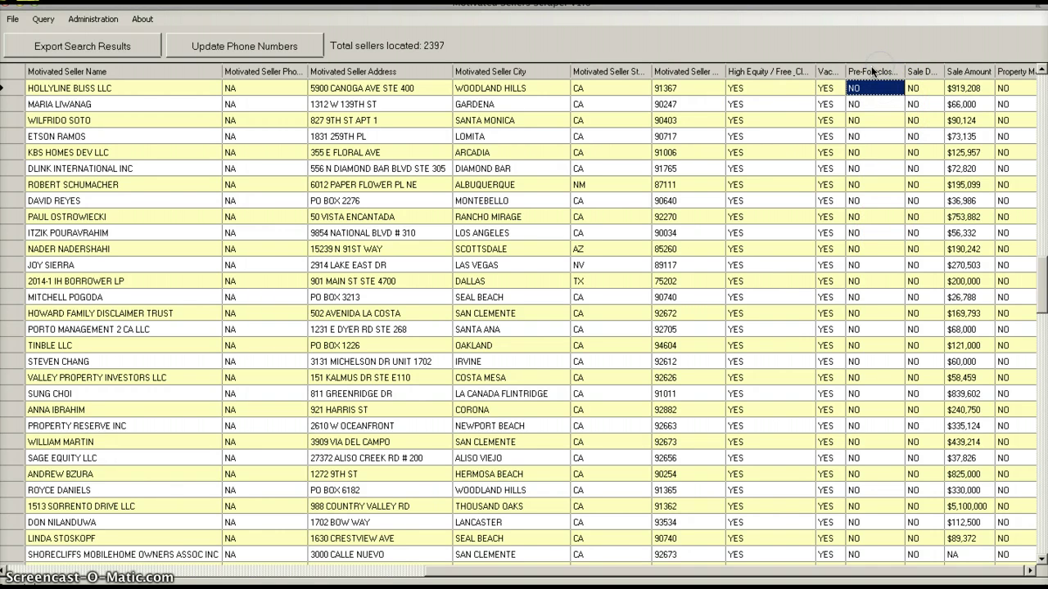
click(977, 88)
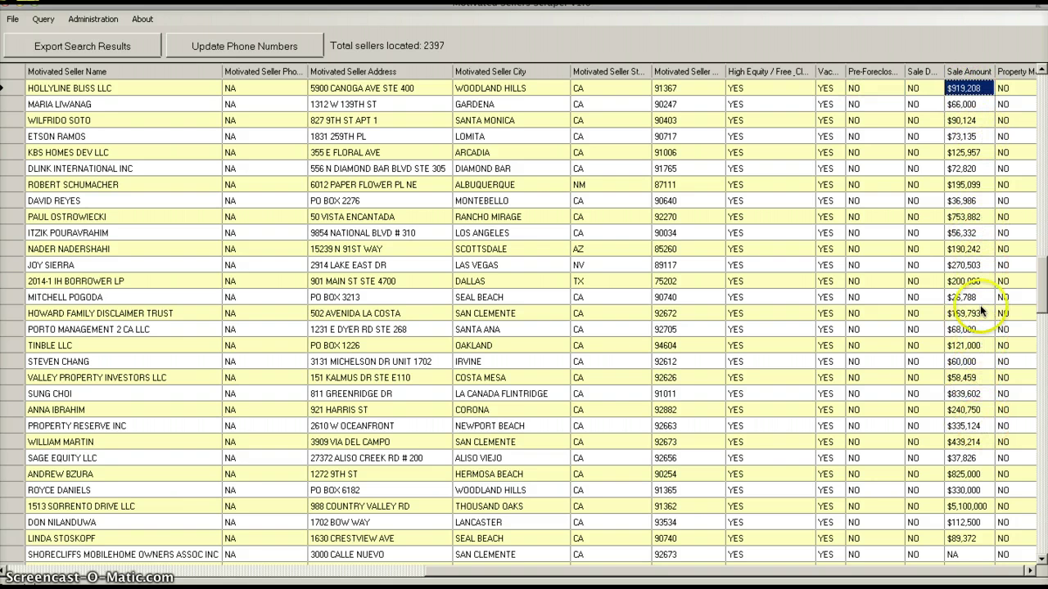
click(1018, 90)
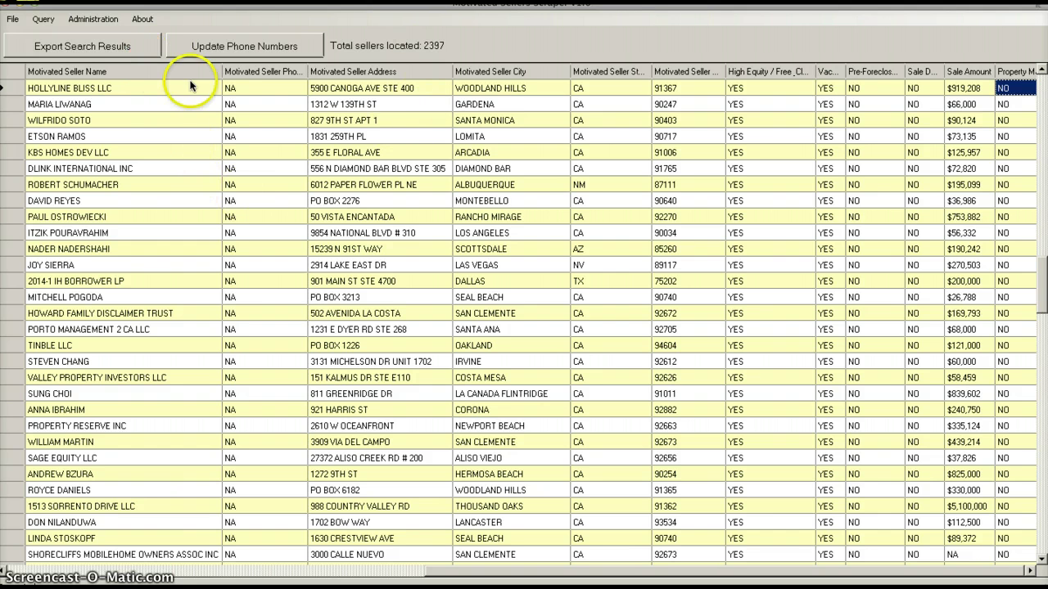
- Check the save options for exporting the search results without saving a file, and look at the option for creating a new query
click(63, 48)
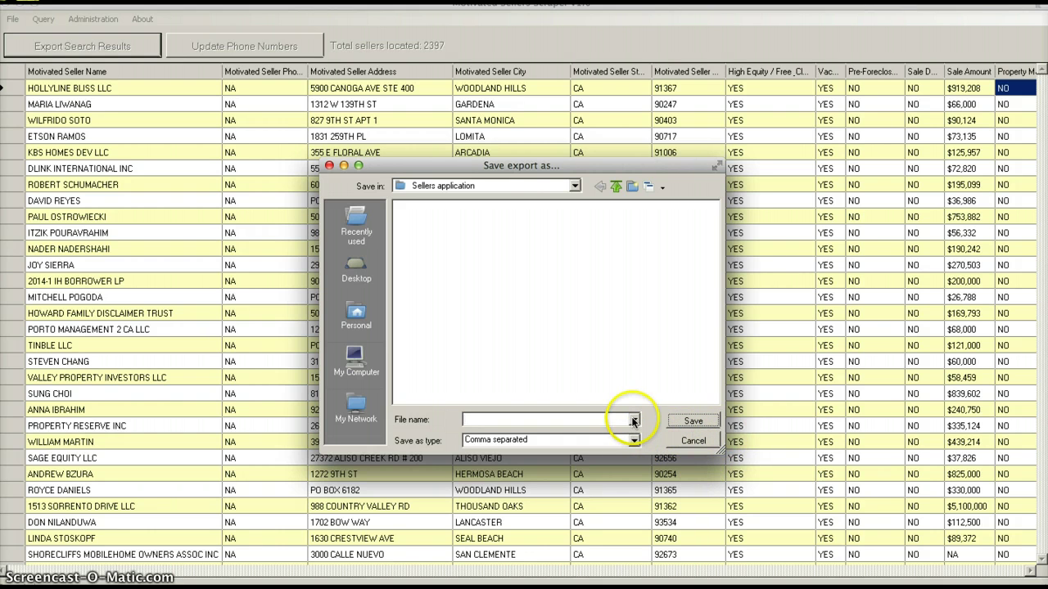
click(690, 440)
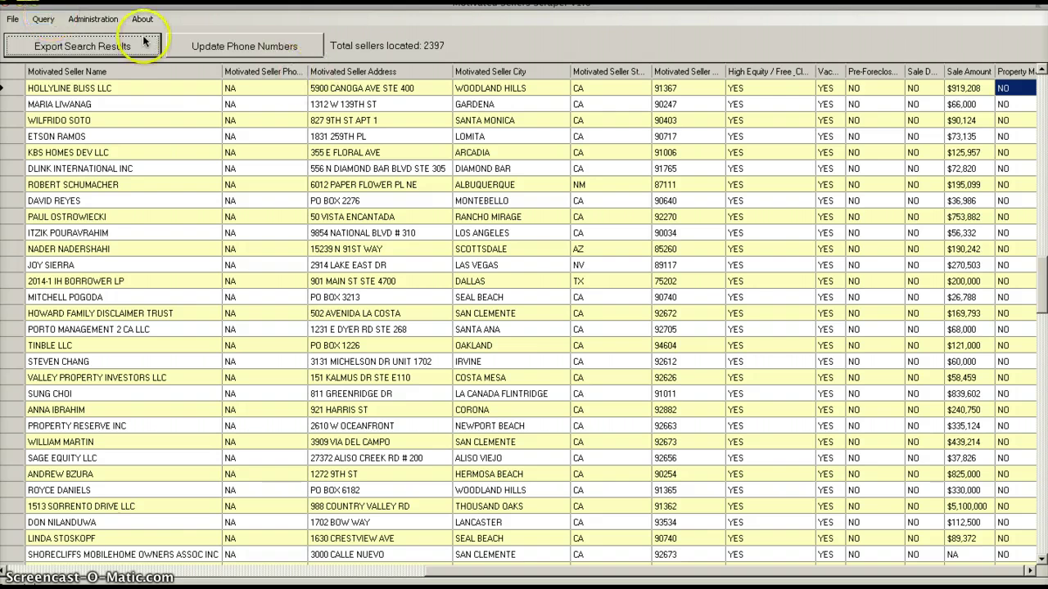
click(42, 20)
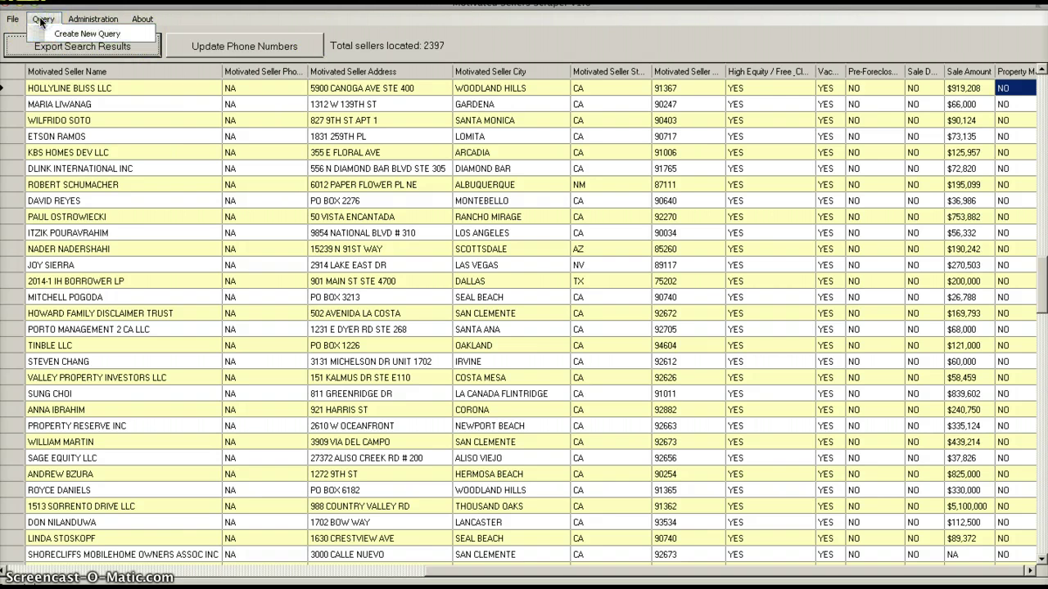
click(70, 35)
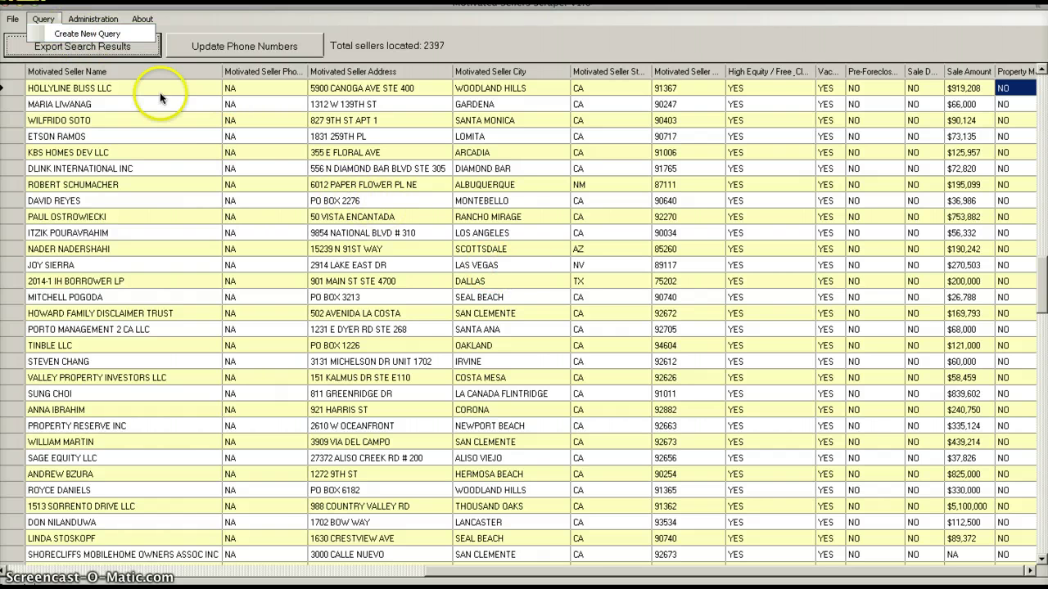
- Switch to the Microsoft Word notes on installing the Motivated Sellers Program and show the FAQs section
key(ctrl+Up)
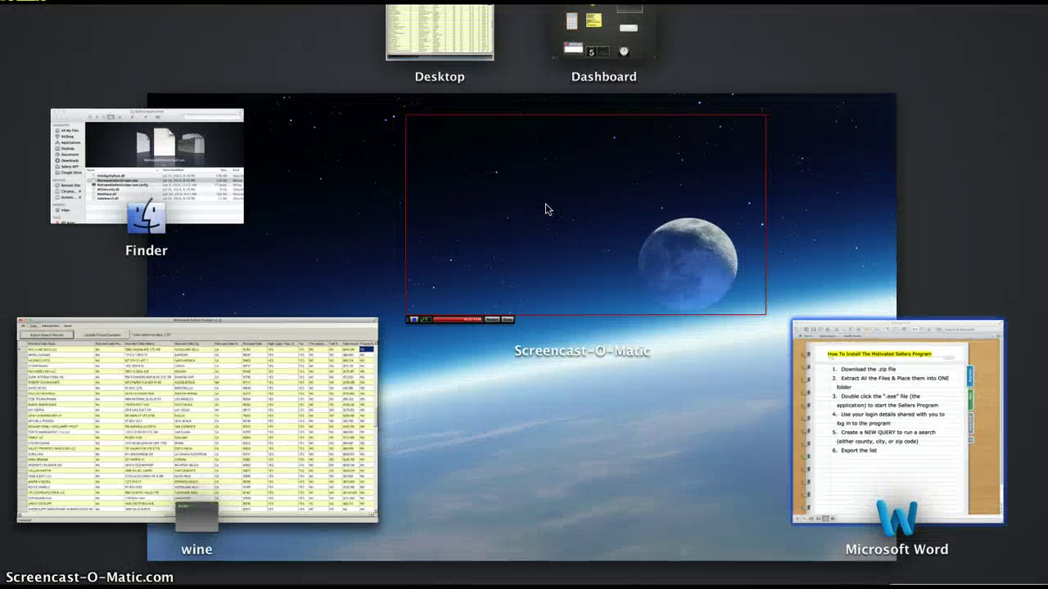
click(935, 399)
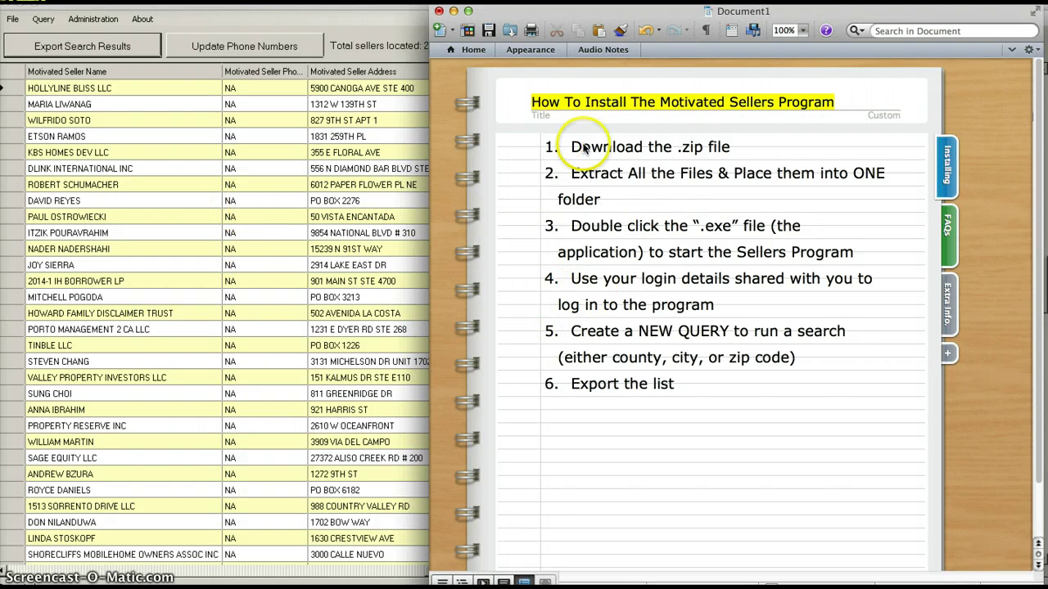
click(941, 235)
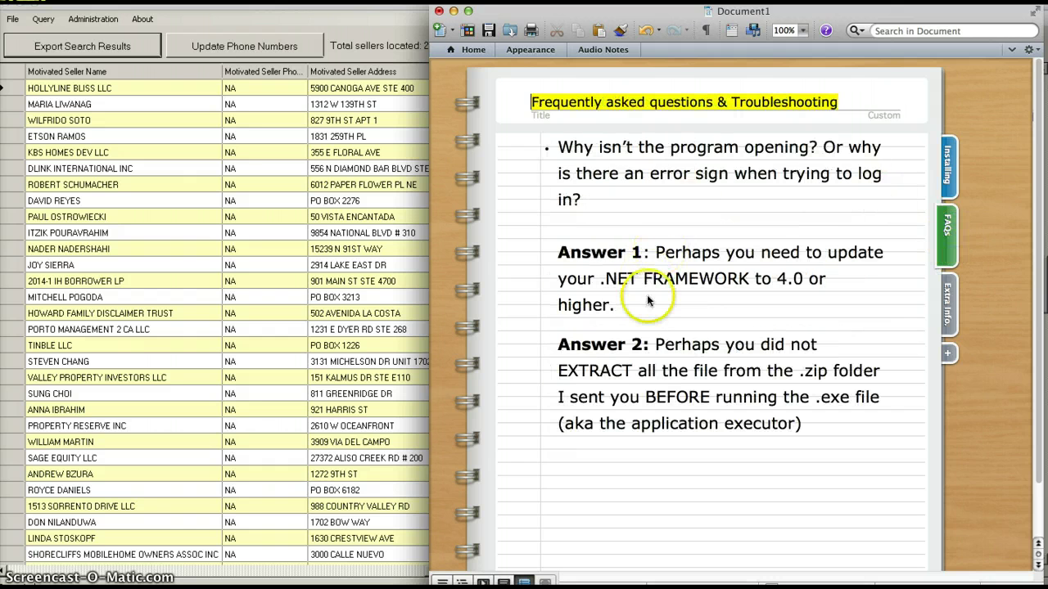